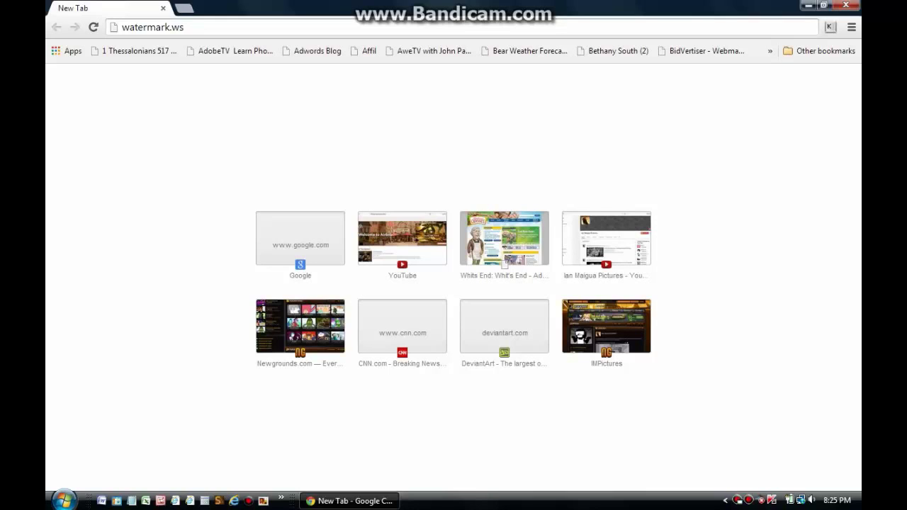
# Step: Load the watermark.ws address in Chrome's address bar
pyautogui.hotkey('ctrl', 'a')
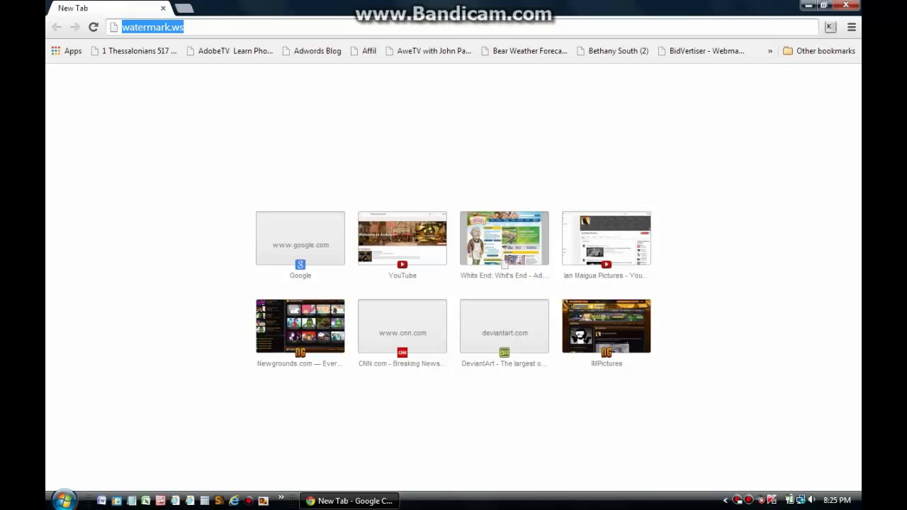
pyautogui.press('Return')
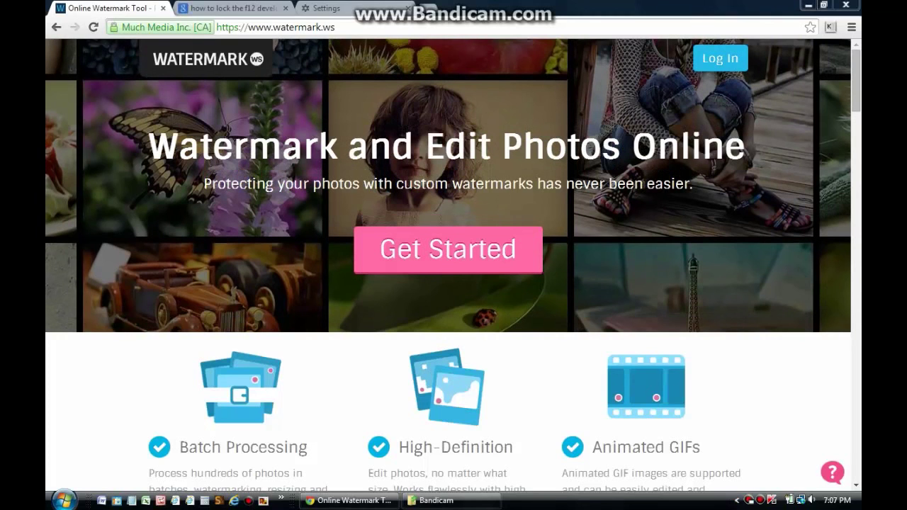
# Step: Bring up the Watermark.ws sign-in form from the home page's Log In button
pyautogui.click(720, 58)
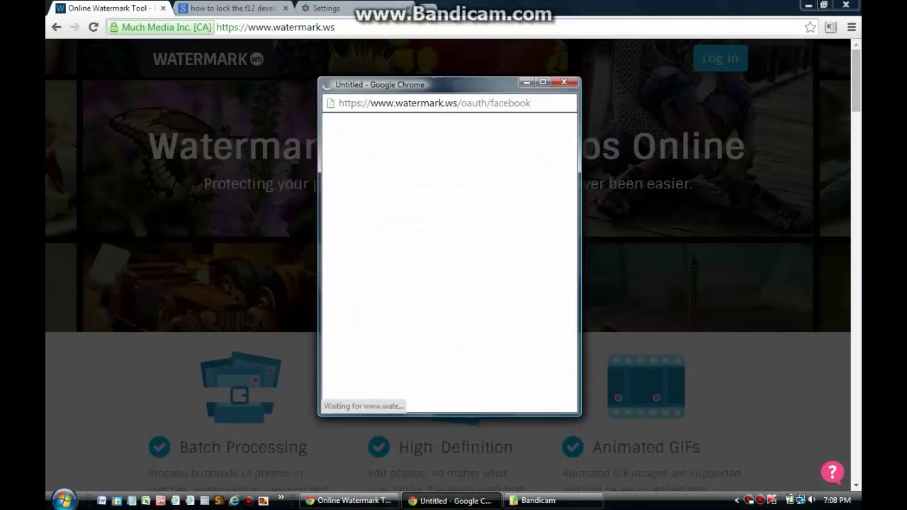
# Step: Log in to Watermark.ws by entering the Facebook account password
pyautogui.click(460, 224)
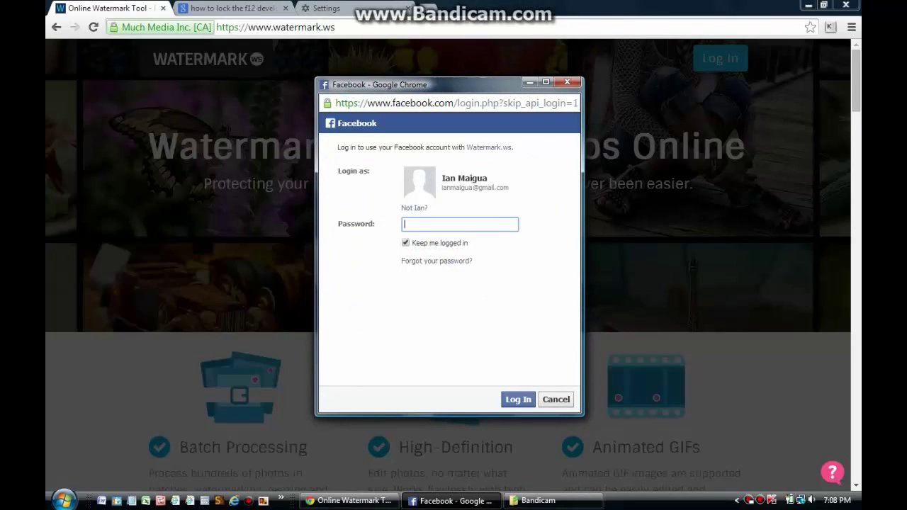
pyautogui.write('•••••••••••••')
pyautogui.press('Return')
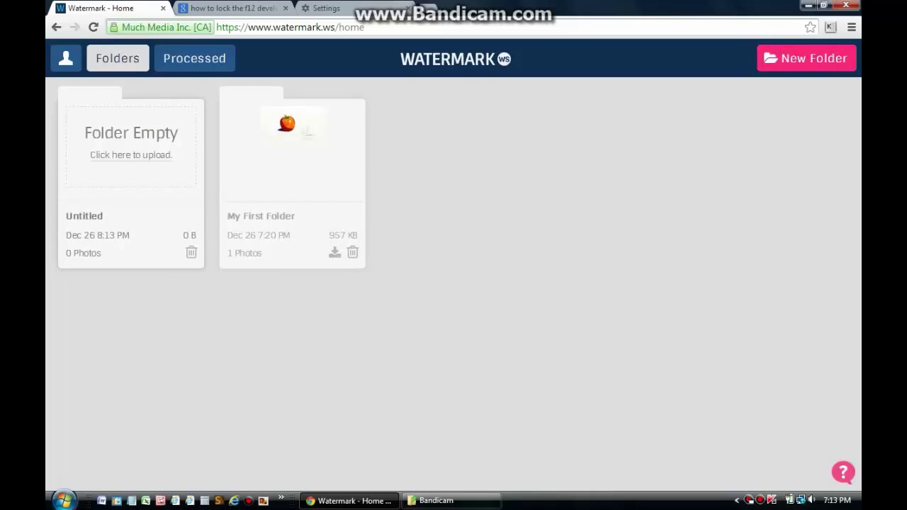
# Step: In the Untitled folder, upload 'Brock Lesnar speed painting original.jpg' from the Brock Lesnar Speed Painting folder
pyautogui.click(131, 142)
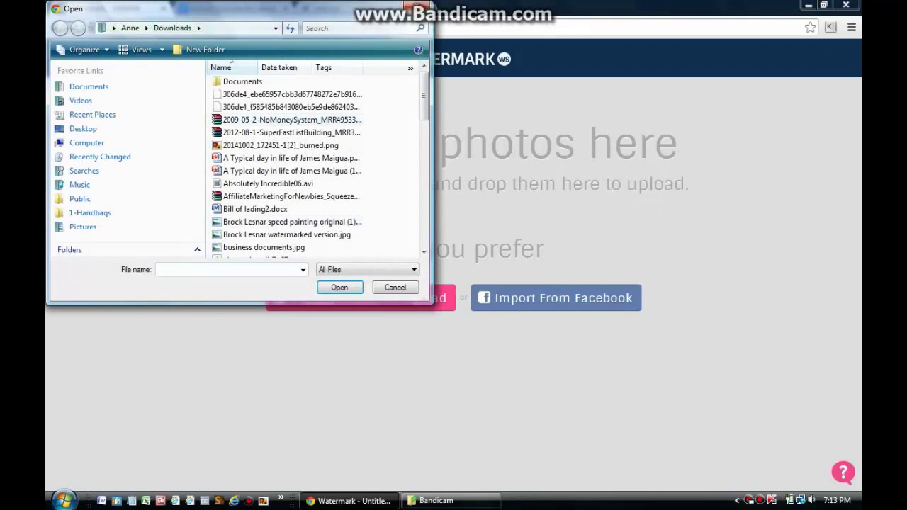
pyautogui.click(116, 28)
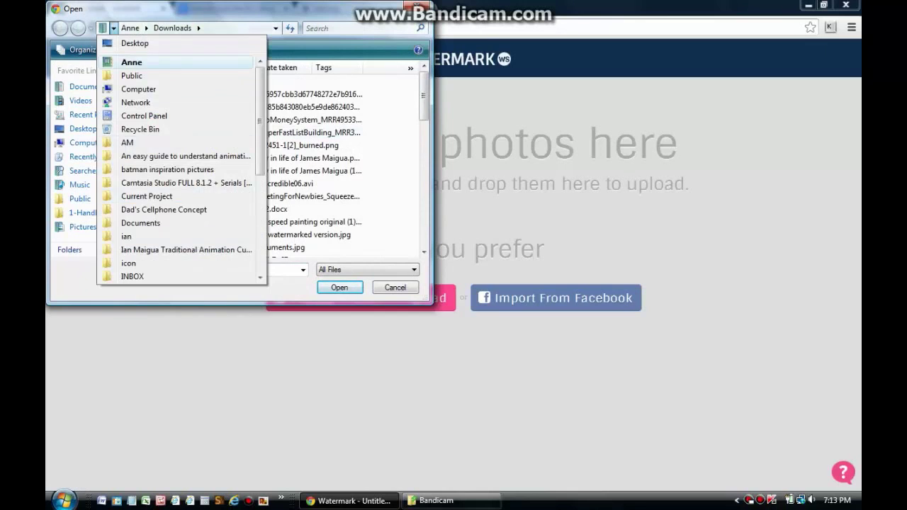
pyautogui.click(127, 62)
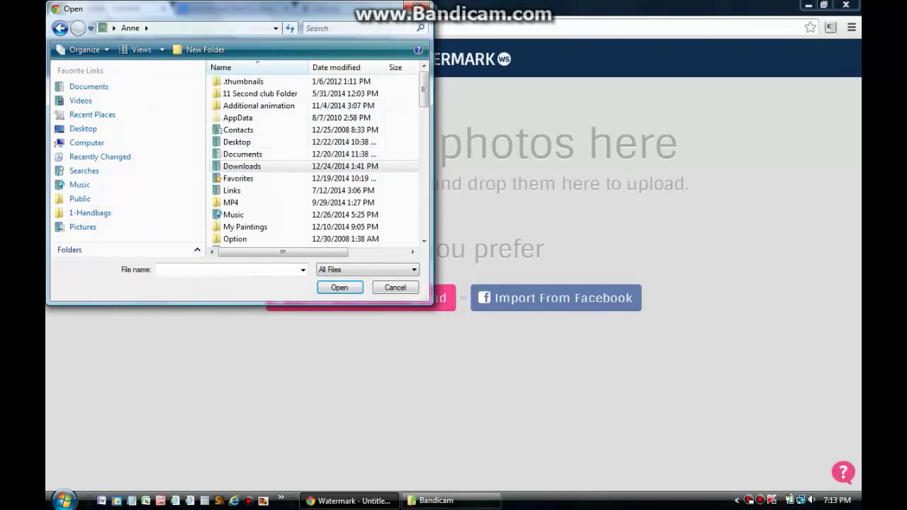
pyautogui.scroll(-2, 316, 159)
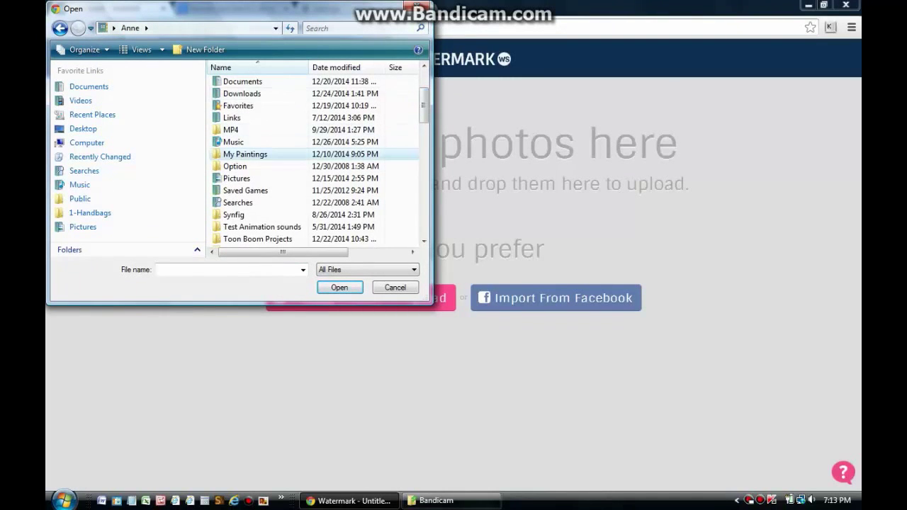
pyautogui.doubleClick(245, 154)
pyautogui.doubleClick(262, 81)
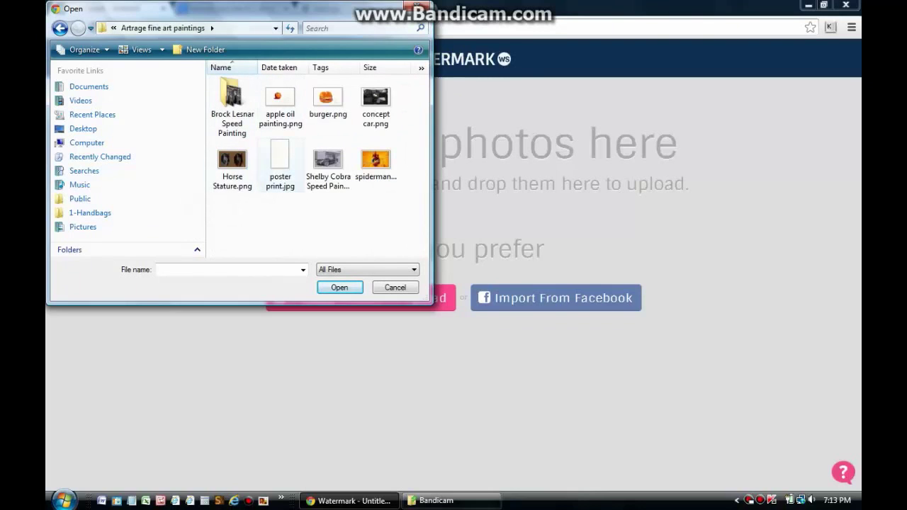
pyautogui.doubleClick(232, 107)
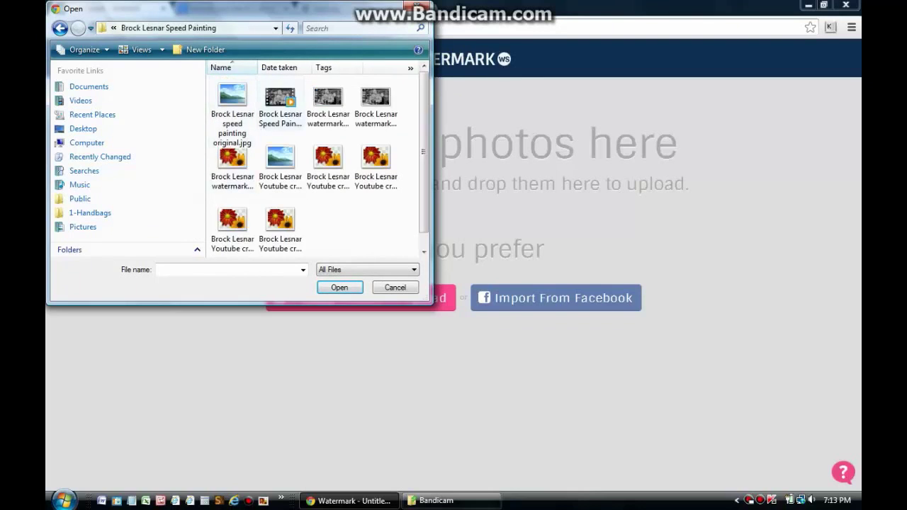
pyautogui.click(231, 113)
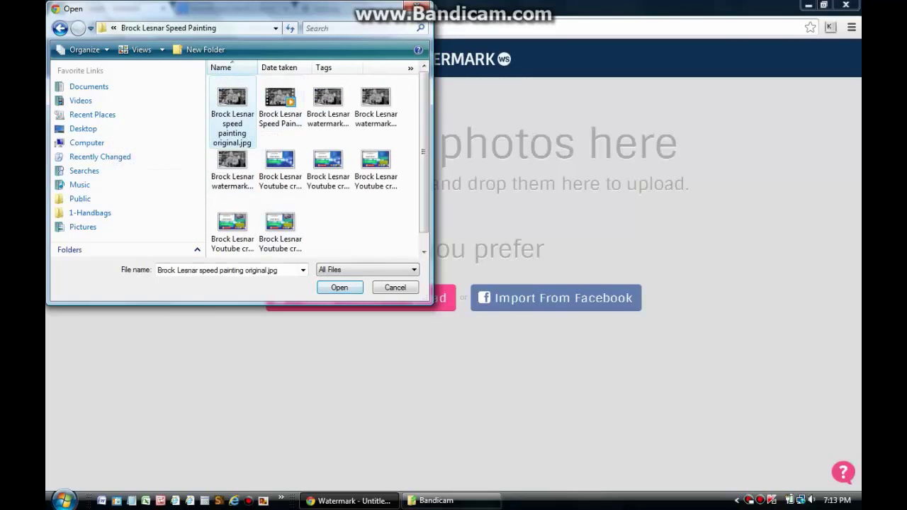
pyautogui.click(340, 287)
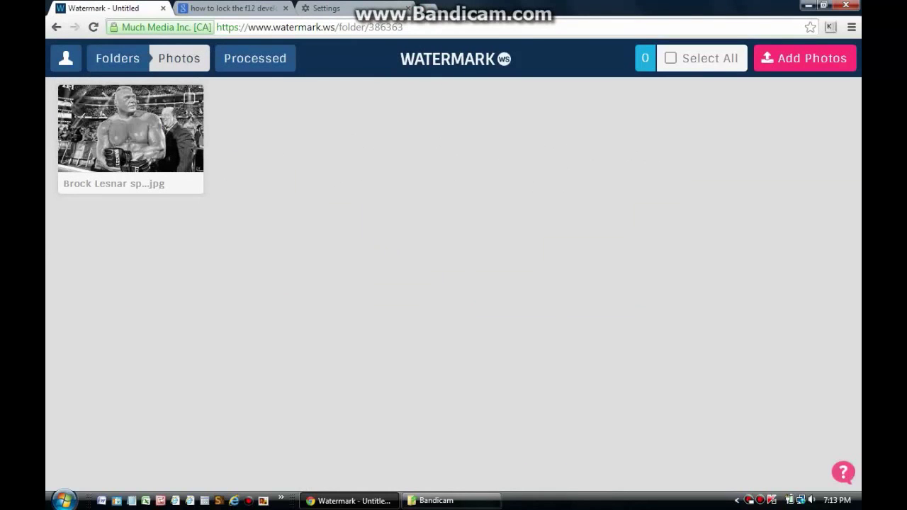
# Step: Open the uploaded Brock Lesnar painting in the Watermark.ws editor
pyautogui.click(130, 126)
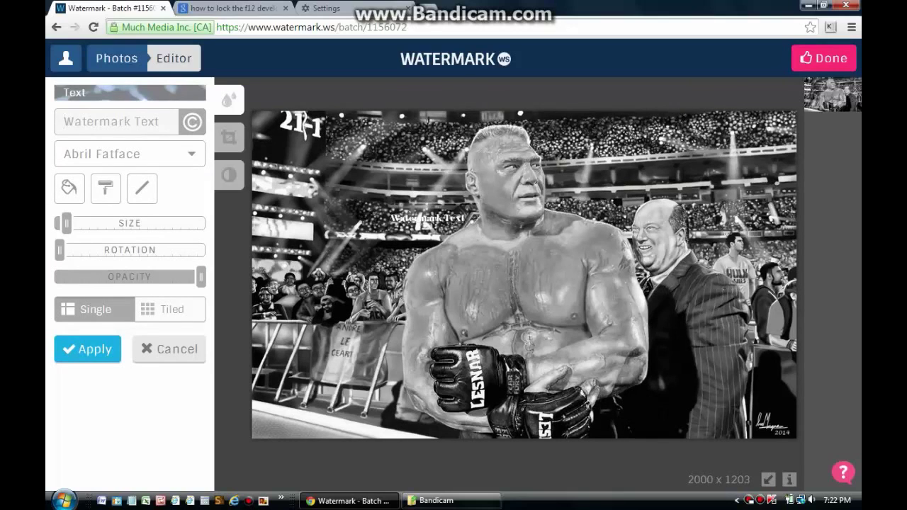
# Step: Change the watermark text to 'bob painting' and enlarge it to about 44px
pyautogui.write('bo')
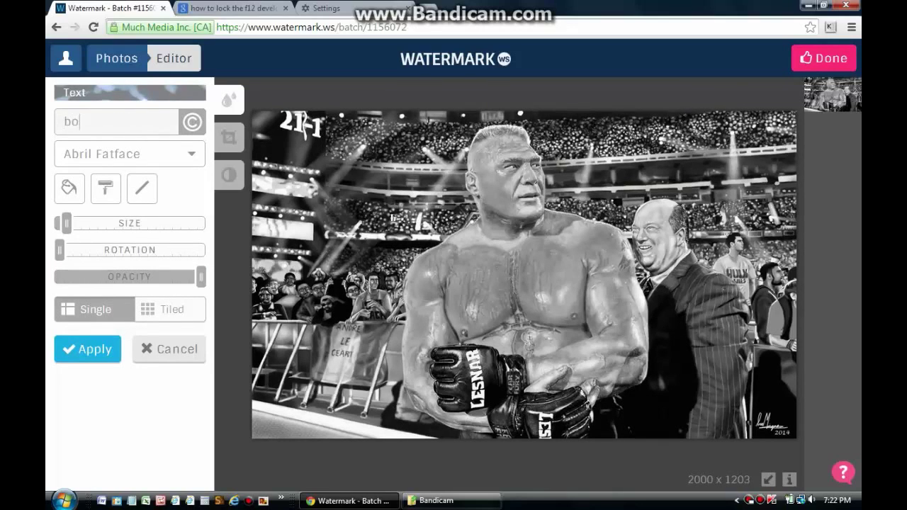
pyautogui.write('b painting')
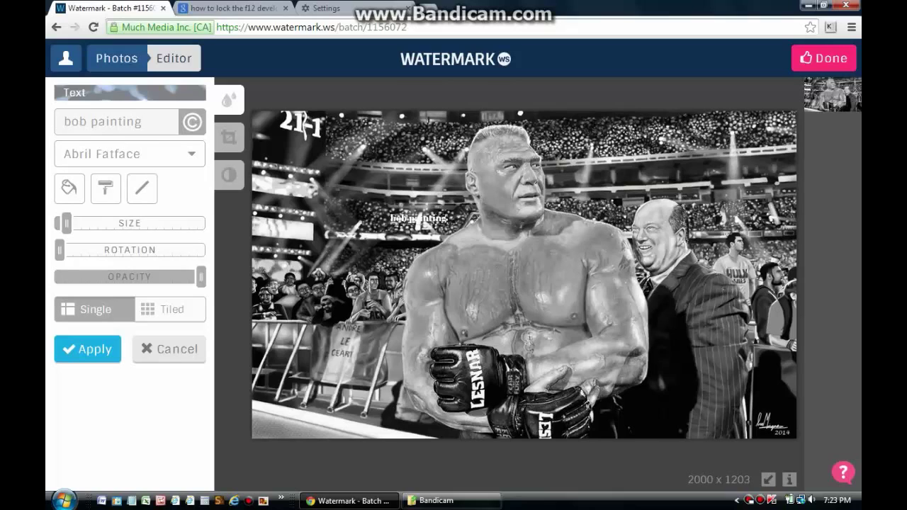
pyautogui.moveTo(66, 224)
pyautogui.moveTo(66, 224)
pyautogui.mouseDown()
pyautogui.moveTo(193, 224)
pyautogui.moveTo(109, 223)
pyautogui.mouseUp()
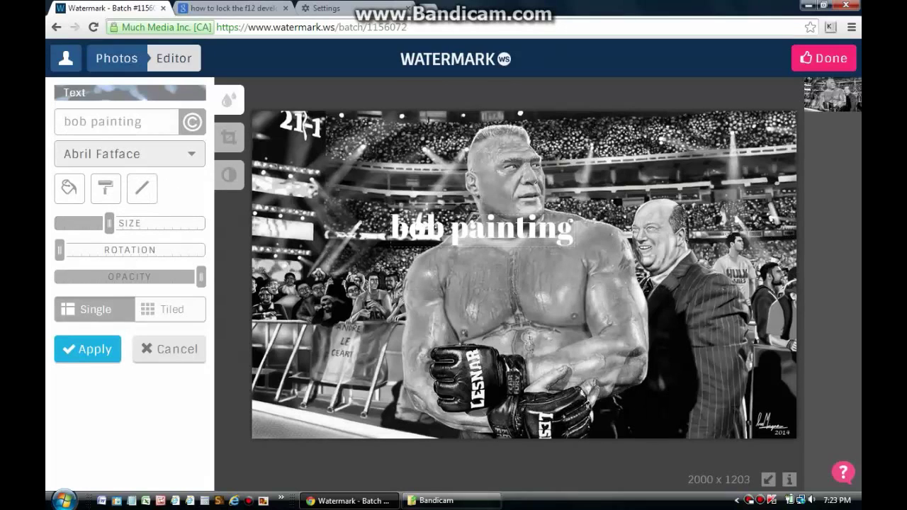
pyautogui.click(129, 154)
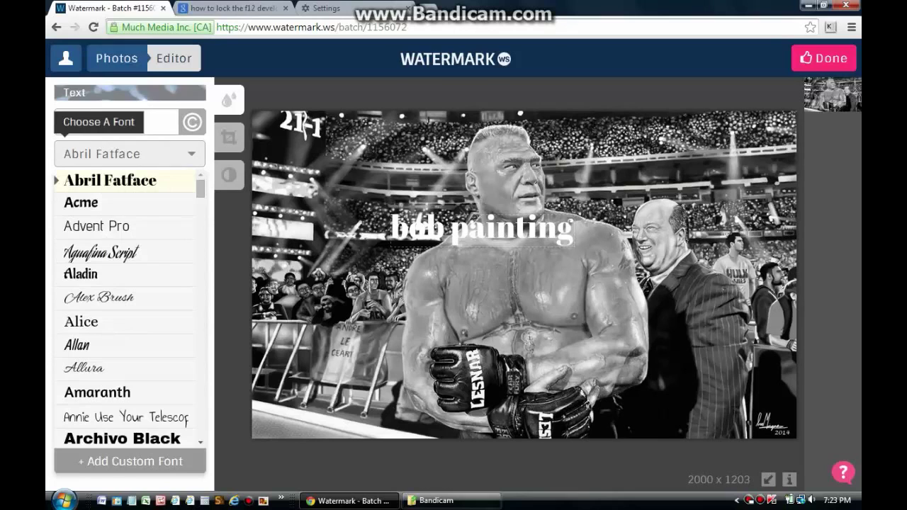
# Step: Switch the watermark font to Berkshire Swash, after briefly trying Bad Script
pyautogui.scroll(-2, 128, 305)
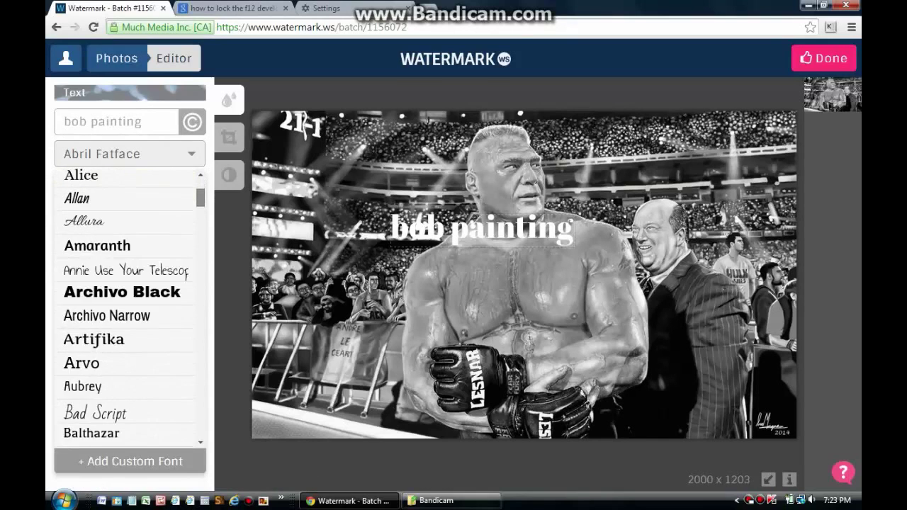
pyautogui.scroll(-2, 127, 305)
pyautogui.click(95, 296)
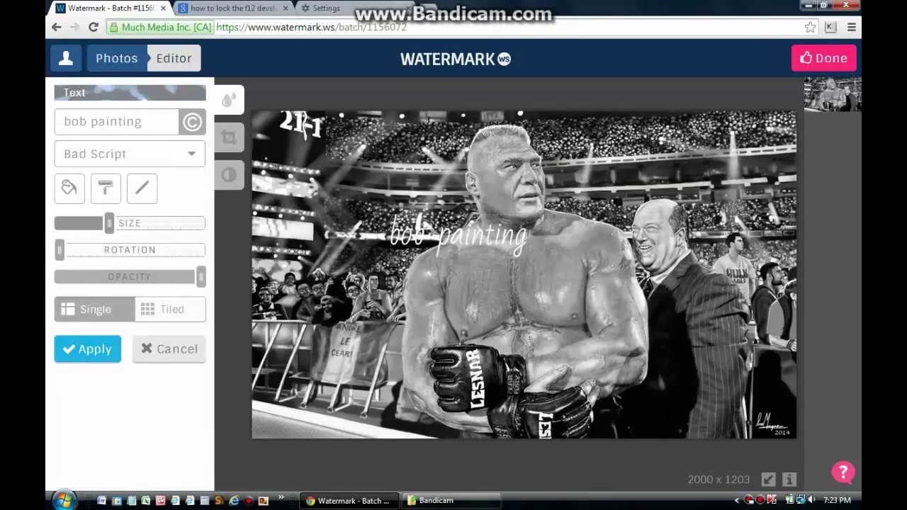
pyautogui.click(130, 153)
pyautogui.click(118, 387)
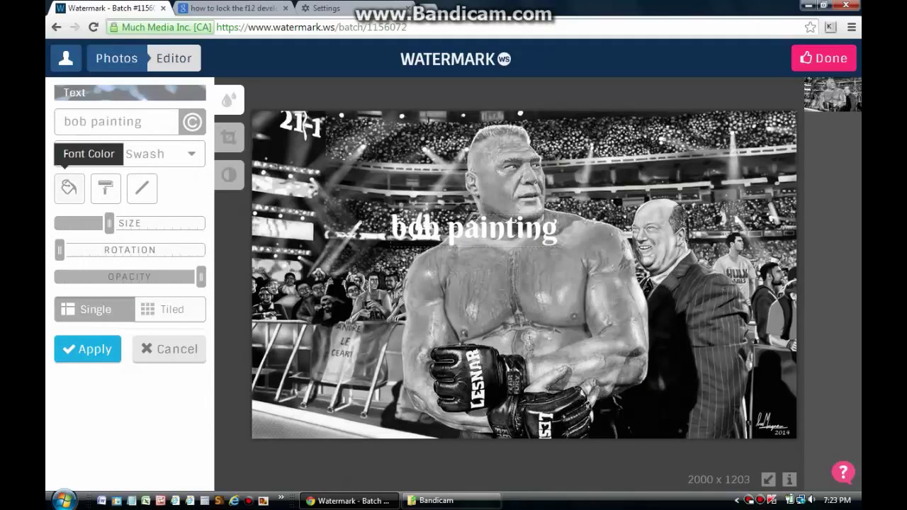
# Step: Set the watermark text colour to green (#42b34f)
pyautogui.click(69, 187)
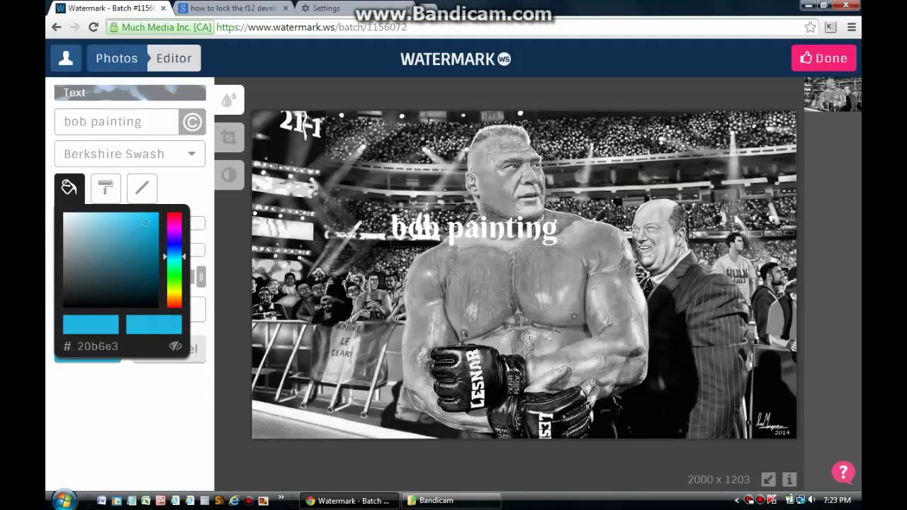
pyautogui.click(123, 241)
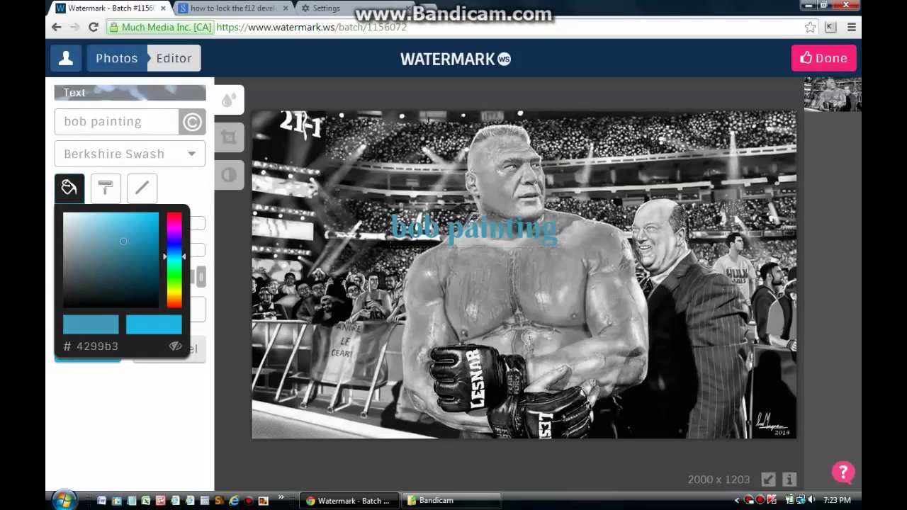
pyautogui.click(173, 266)
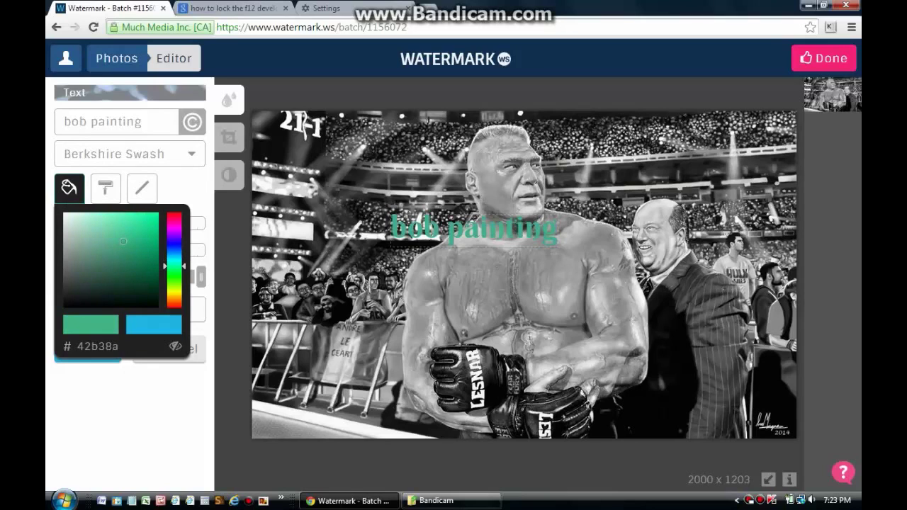
pyautogui.click(174, 275)
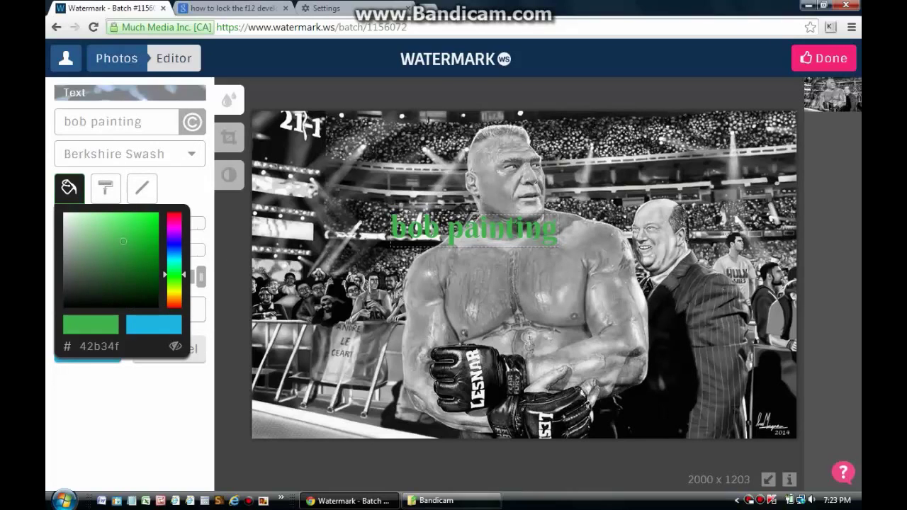
# Step: Make the watermark's background transparent so no coloured box sits behind the text
pyautogui.click(106, 188)
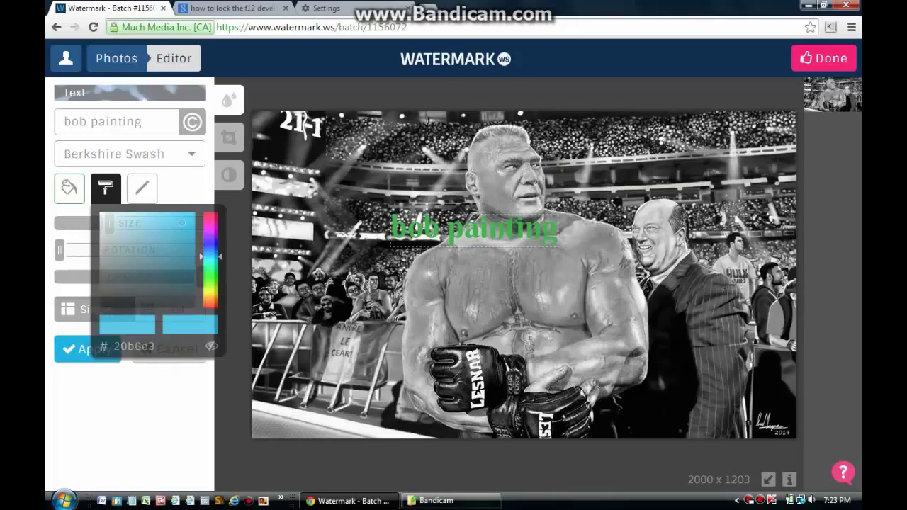
pyautogui.moveTo(145, 250); pyautogui.dragTo(129, 244)
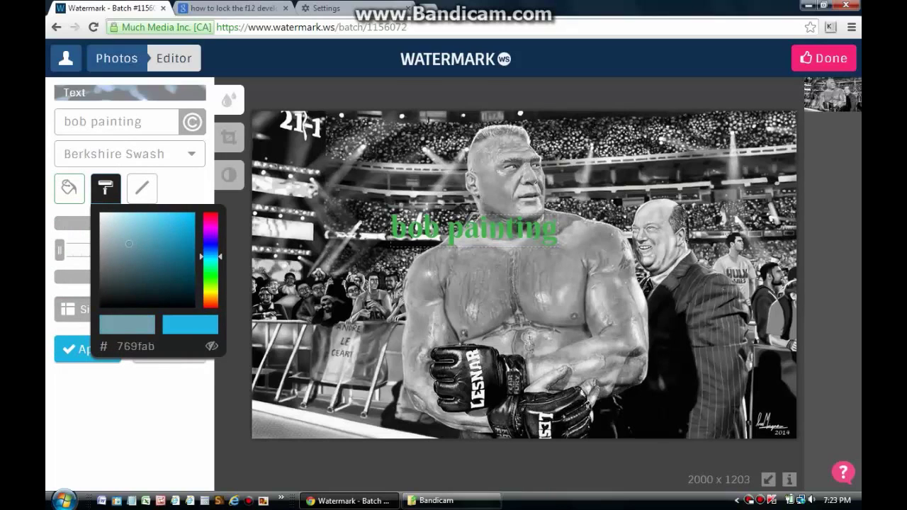
pyautogui.press('Escape')
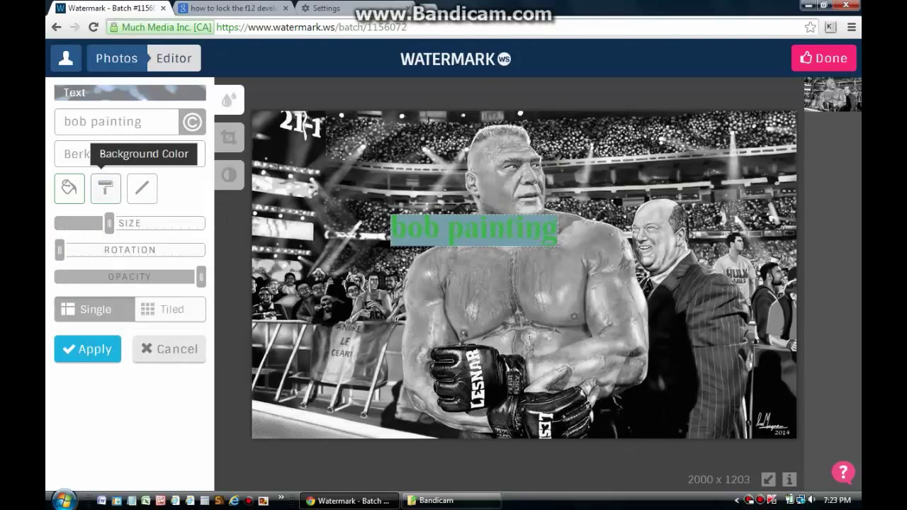
pyautogui.click(106, 187)
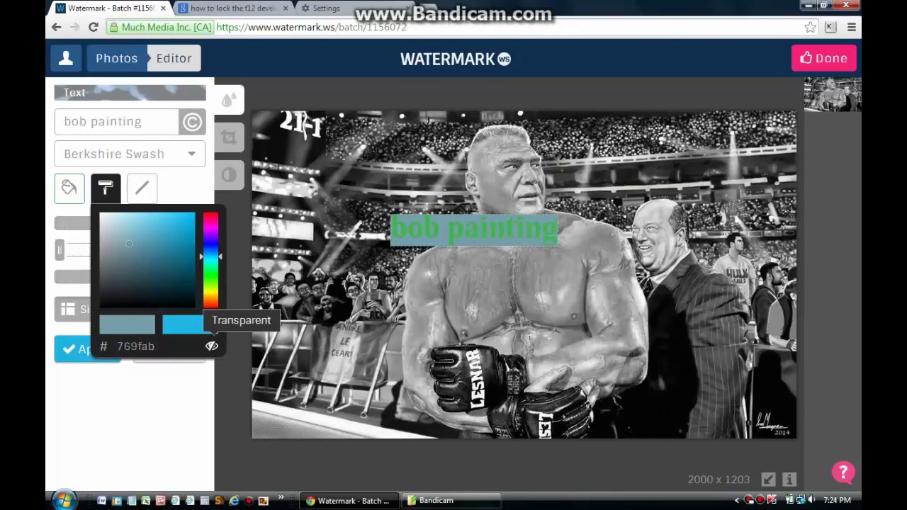
pyautogui.click(212, 346)
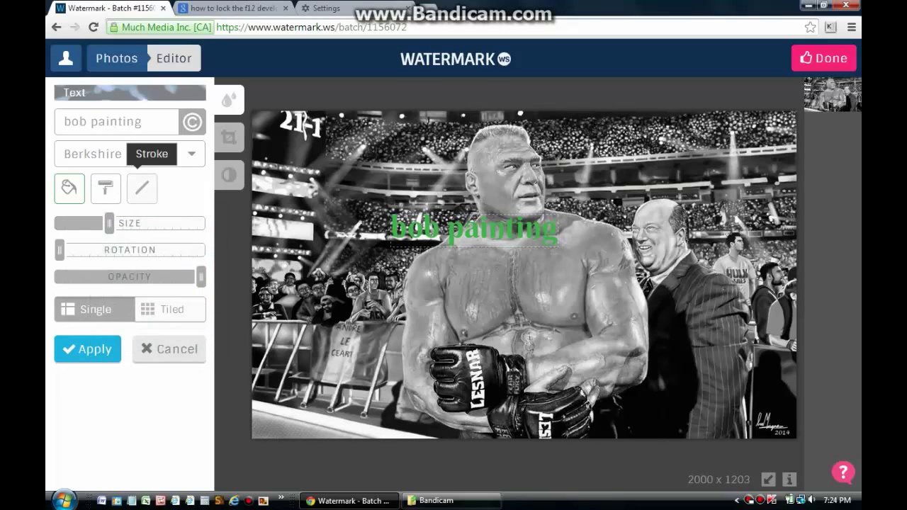
# Step: Give the green lettering a dark stroke outline of 6px
pyautogui.click(142, 187)
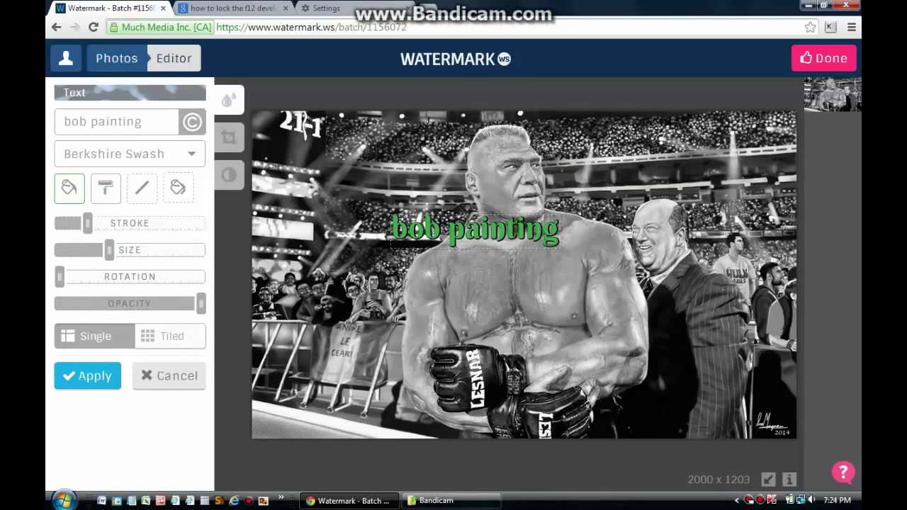
pyautogui.moveTo(87, 223)
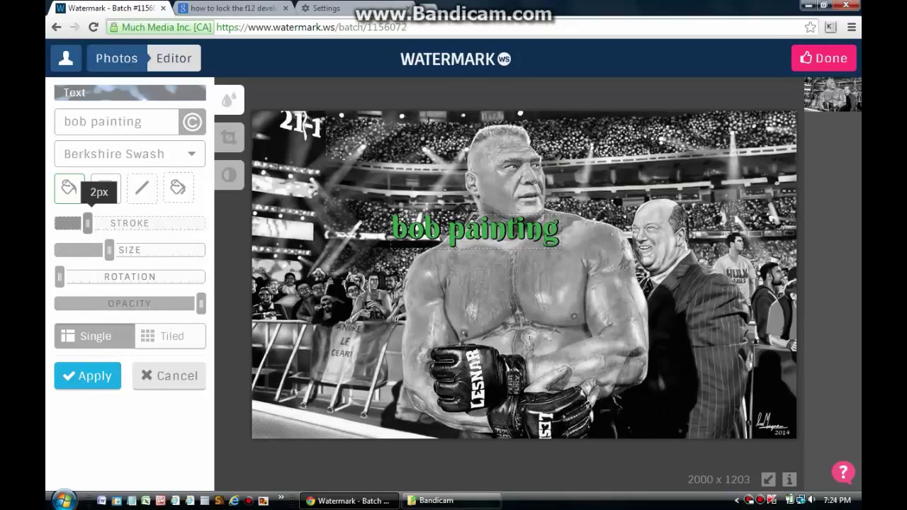
pyautogui.moveTo(87, 223); pyautogui.dragTo(129, 223)
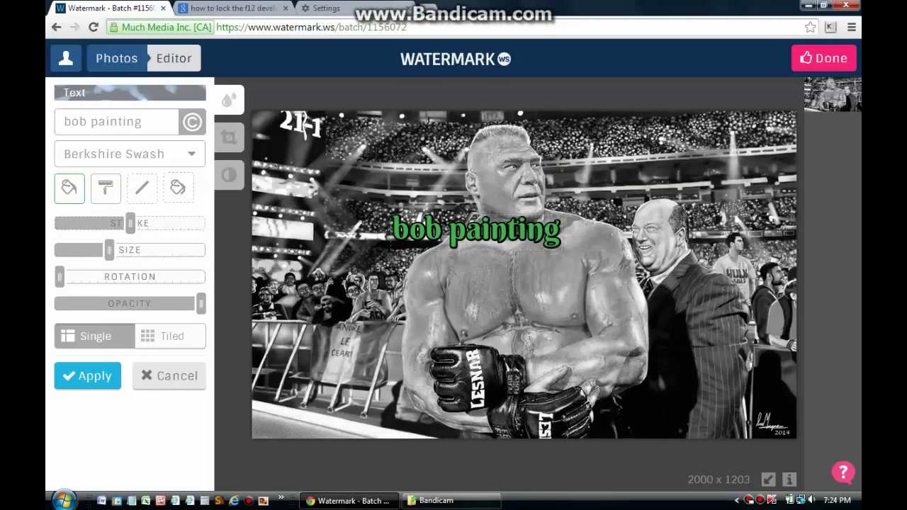
pyautogui.moveTo(129, 223)
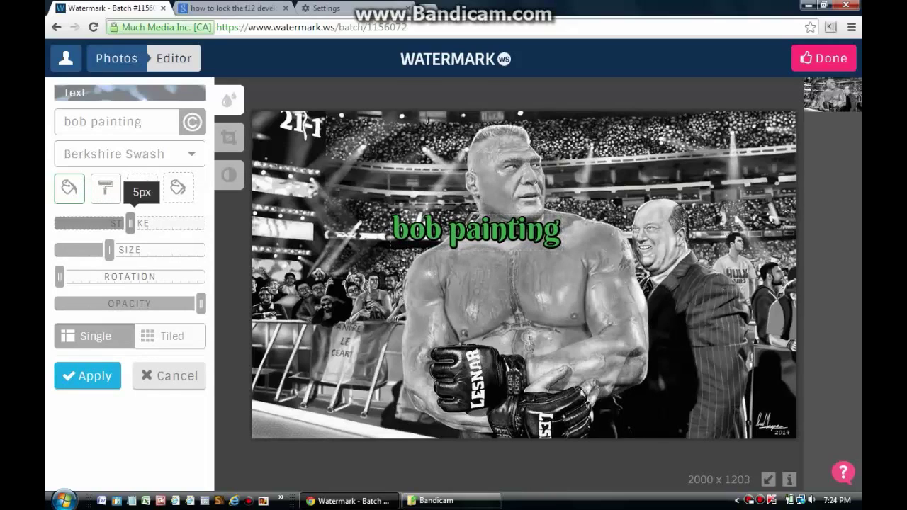
pyautogui.moveTo(129, 223); pyautogui.dragTo(142, 223)
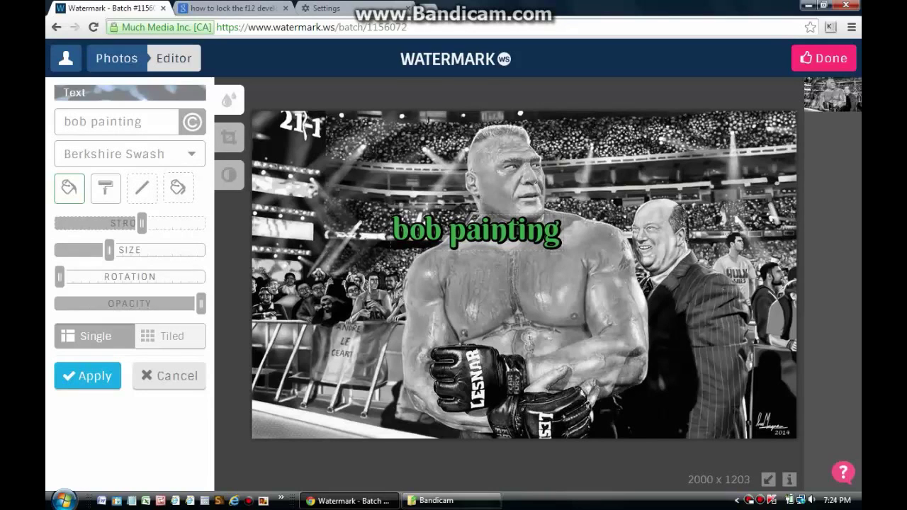
pyautogui.click(172, 336)
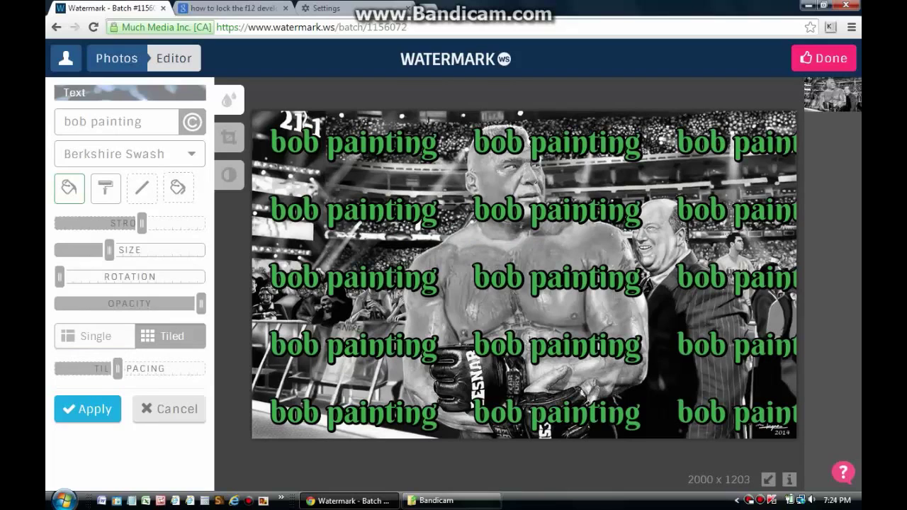
pyautogui.click(95, 336)
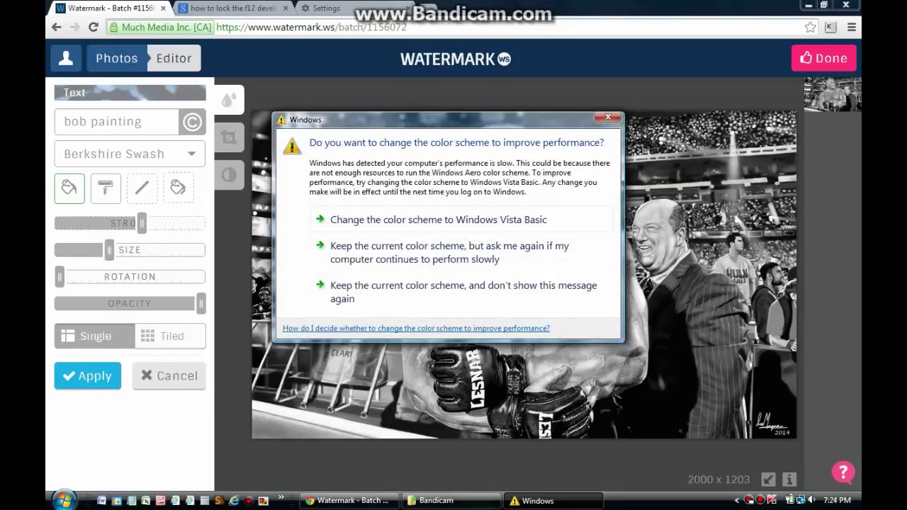
pyautogui.click(607, 117)
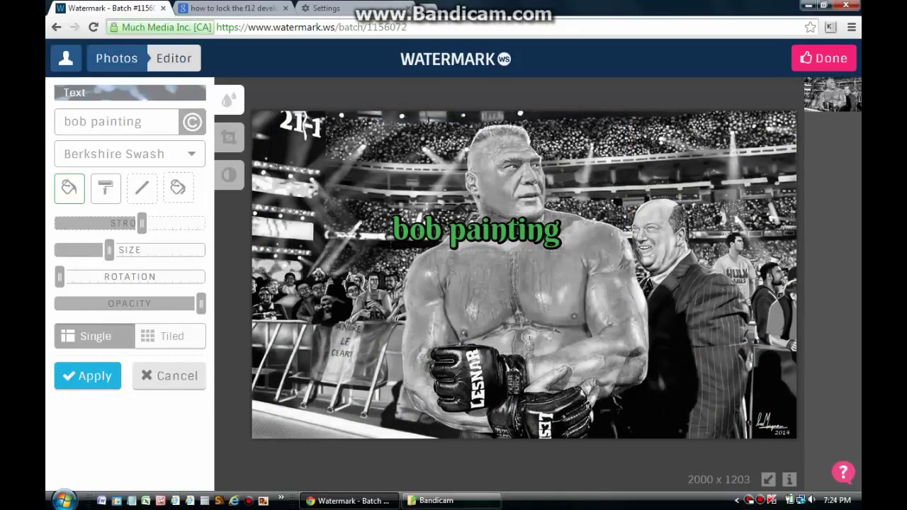
# Step: Lower the watermark opacity to about 39% and nudge it slightly right
pyautogui.moveTo(201, 303)
pyautogui.moveTo(201, 303); pyautogui.dragTo(113, 303)
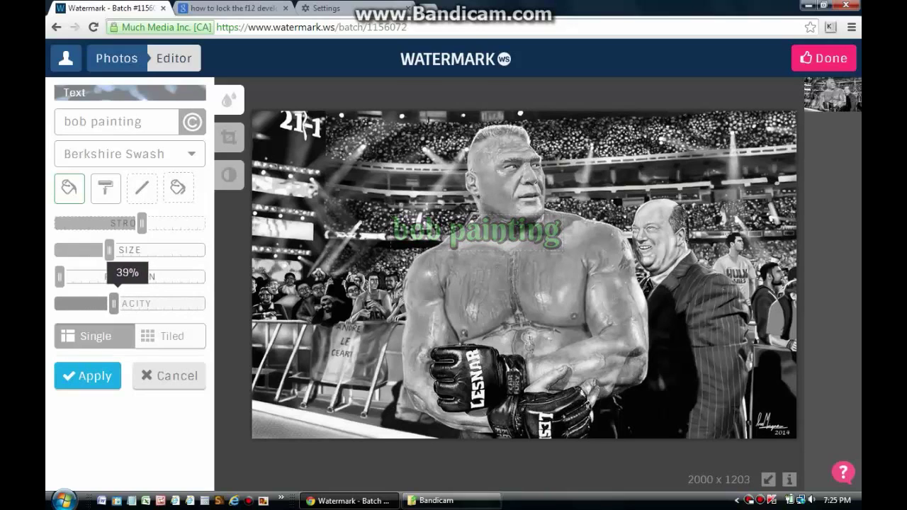
pyautogui.moveTo(477, 231); pyautogui.dragTo(509, 227)
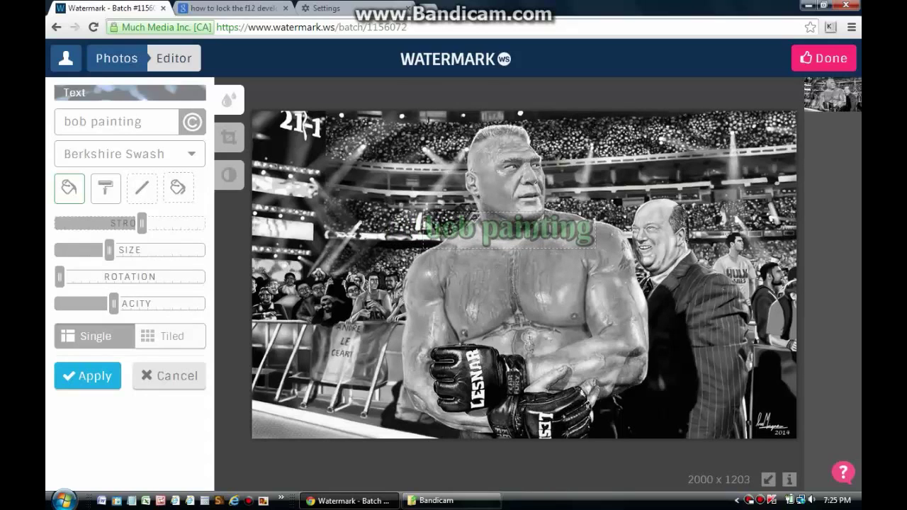
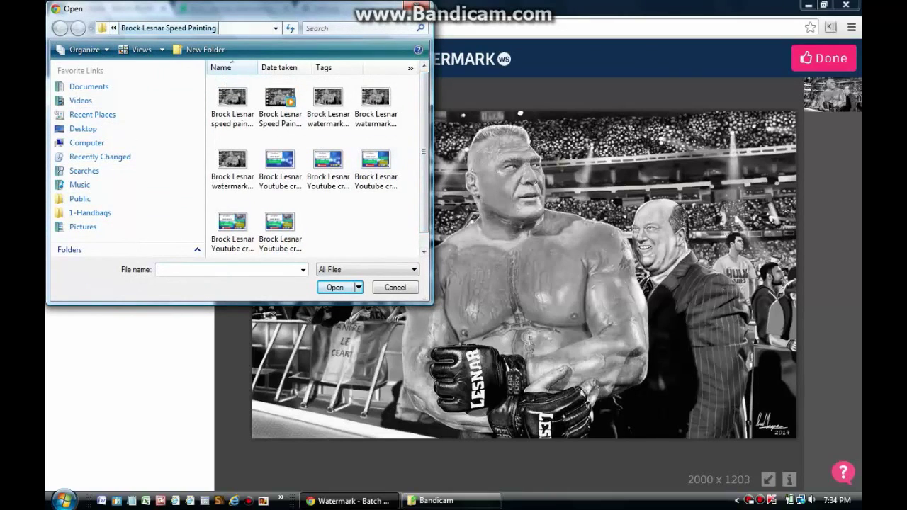
# Step: Load the green social networking icon PNG from the Artrage fine art paintings folder as the logo
pyautogui.click(113, 28)
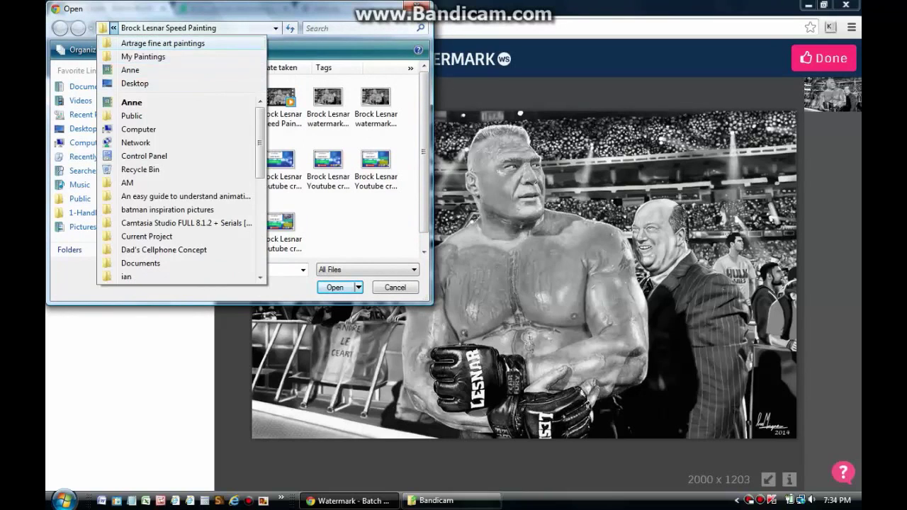
pyautogui.click(163, 43)
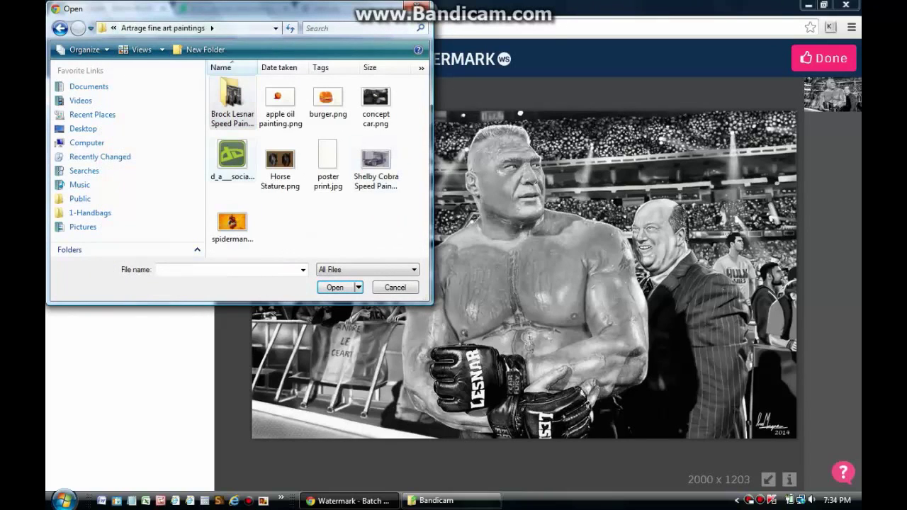
pyautogui.click(231, 154)
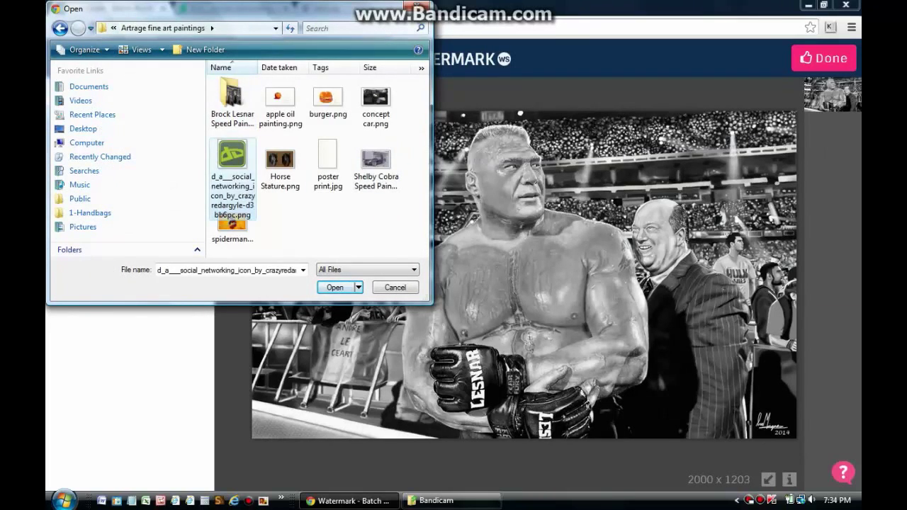
pyautogui.press('Return')
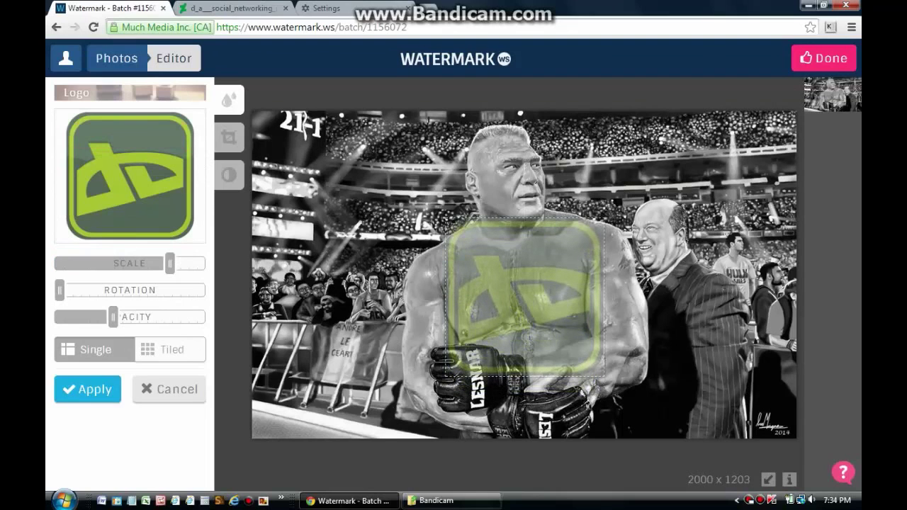
# Step: Lower the logo opacity to about 20% and its scale to about 28%, then discard the logo
pyautogui.moveTo(113, 316)
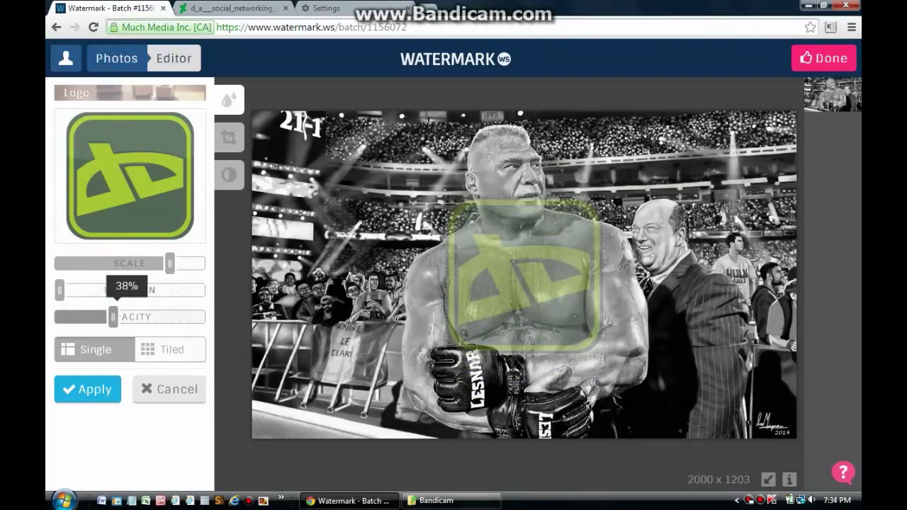
pyautogui.moveTo(113, 317); pyautogui.dragTo(87, 316)
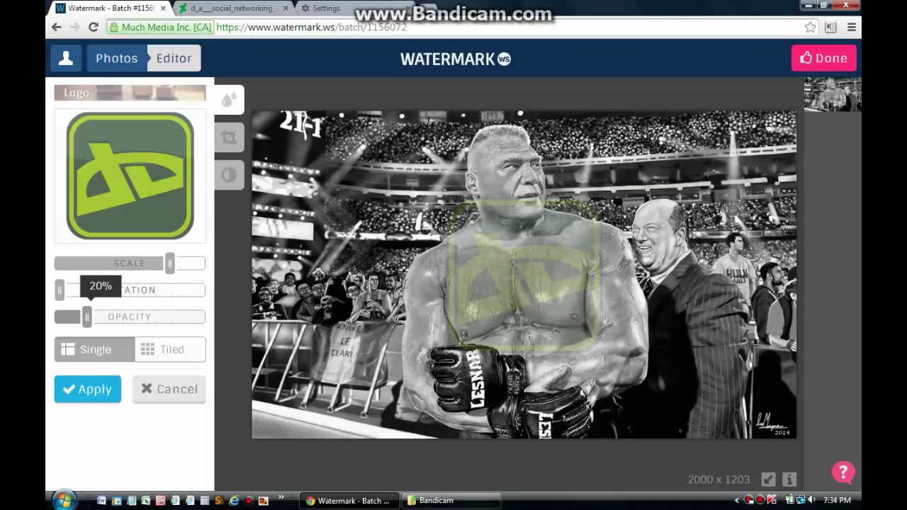
pyautogui.moveTo(170, 263)
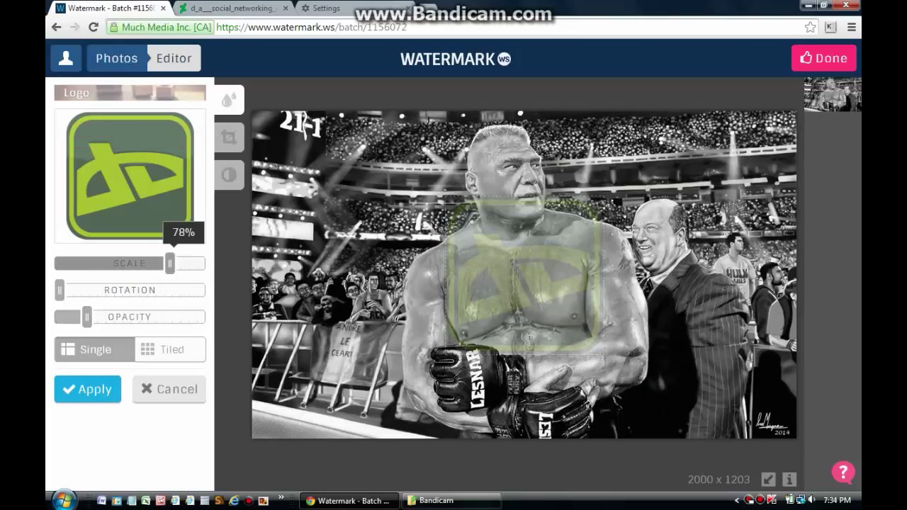
pyautogui.moveTo(170, 263); pyautogui.dragTo(97, 263)
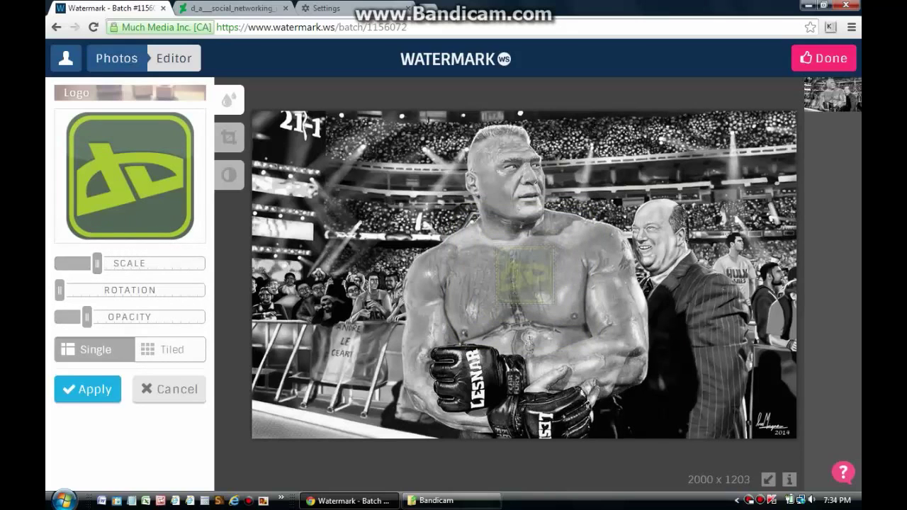
pyautogui.moveTo(97, 263)
pyautogui.press('Escape')
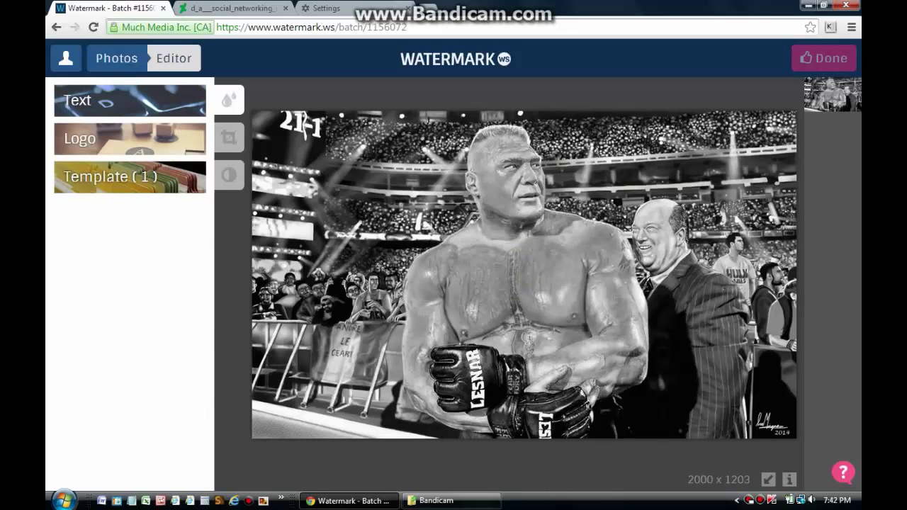
# Step: Open the Watermark Templates dialog showing the saved IMPictures template
pyautogui.click(129, 176)
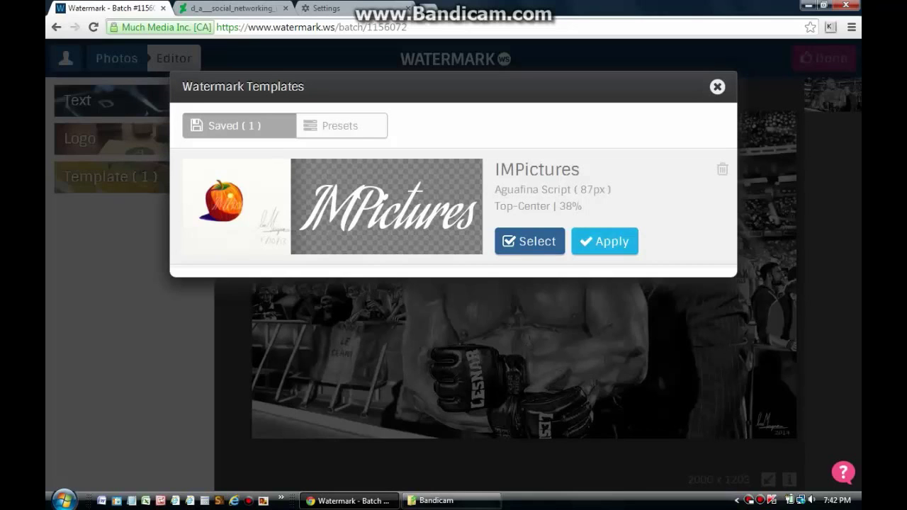
# Step: Try the IMPictures template at 104px and 56% opacity, then cancel the text watermark
pyautogui.click(530, 241)
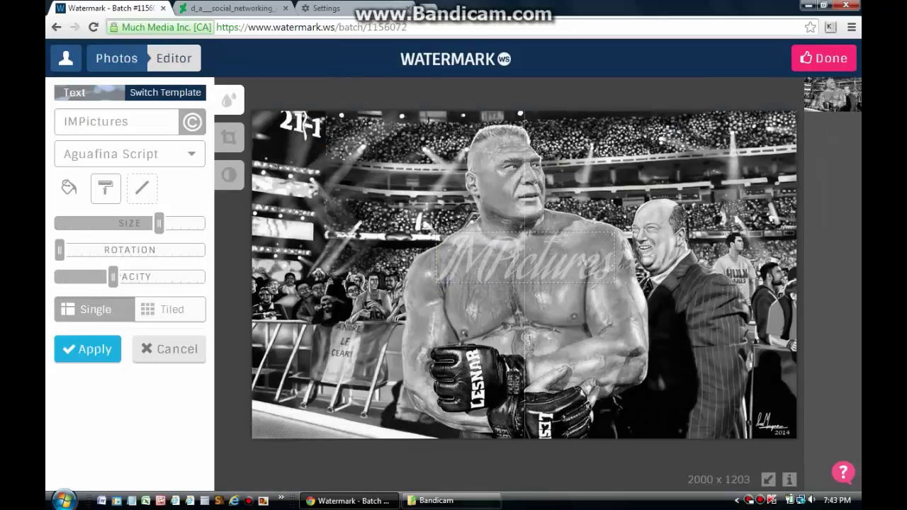
pyautogui.moveTo(159, 223)
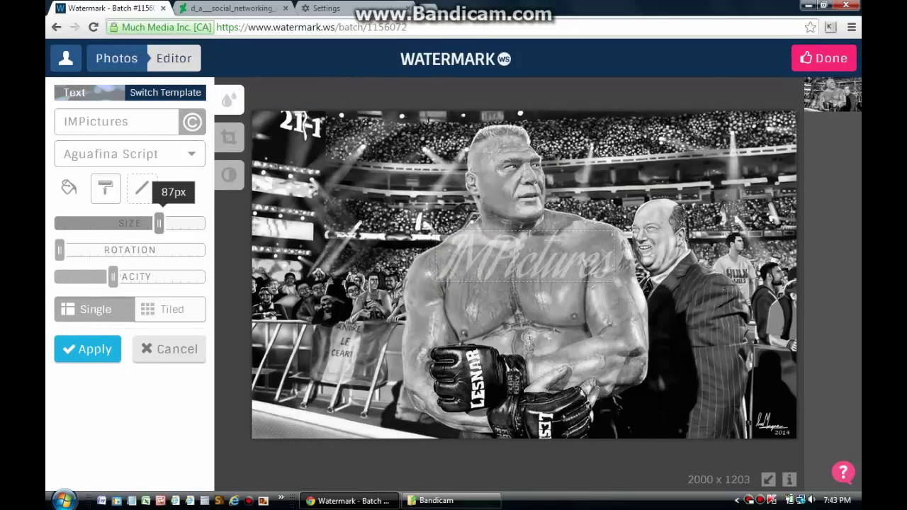
pyautogui.moveTo(159, 223); pyautogui.dragTo(180, 223)
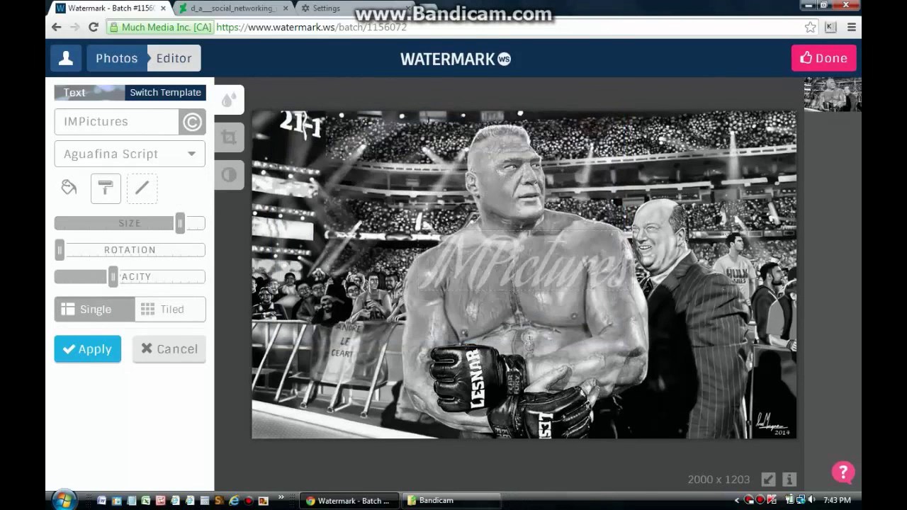
pyautogui.moveTo(113, 277)
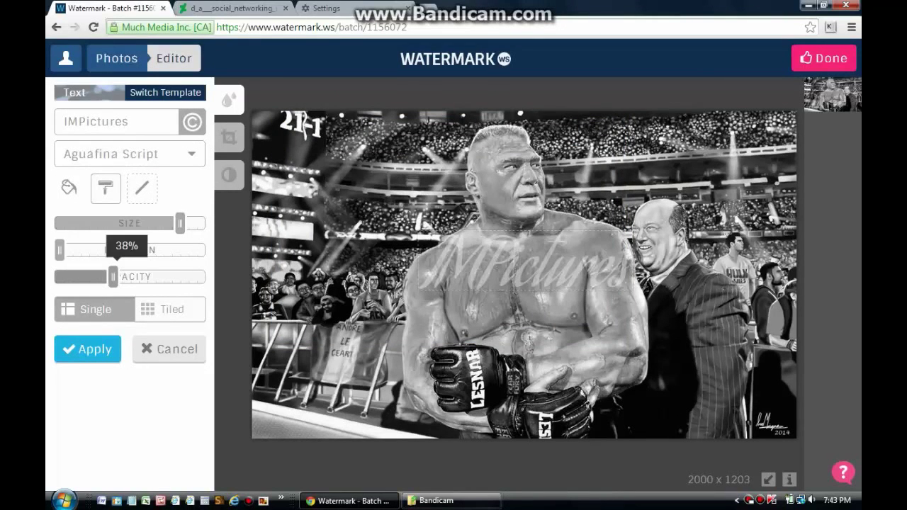
pyautogui.moveTo(113, 277); pyautogui.dragTo(121, 276)
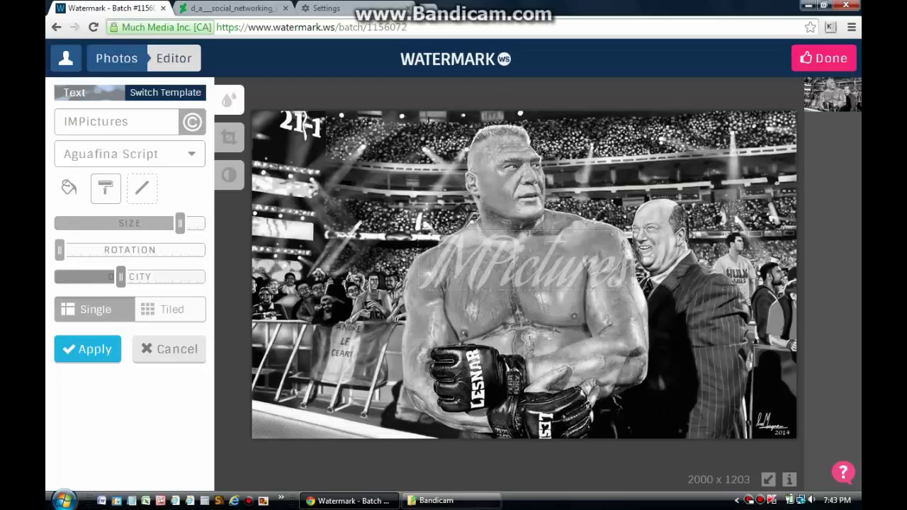
pyautogui.moveTo(121, 277)
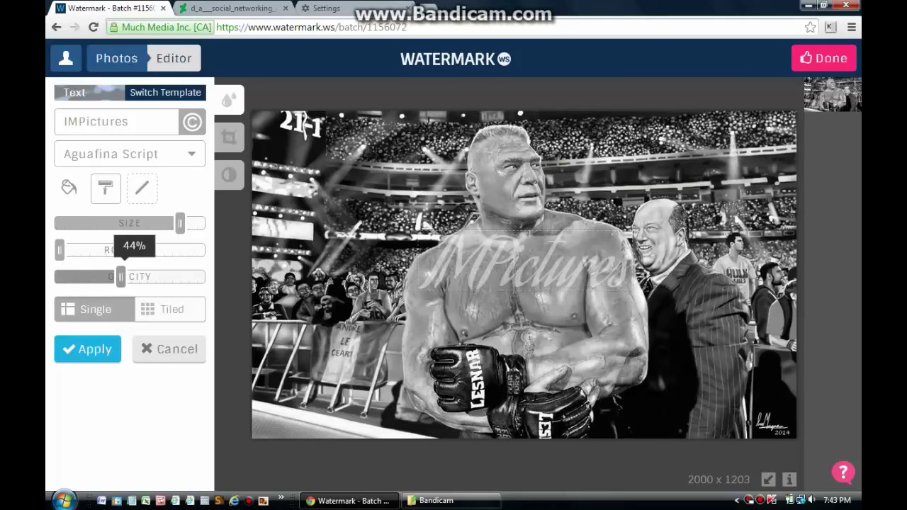
pyautogui.moveTo(121, 277); pyautogui.dragTo(130, 276)
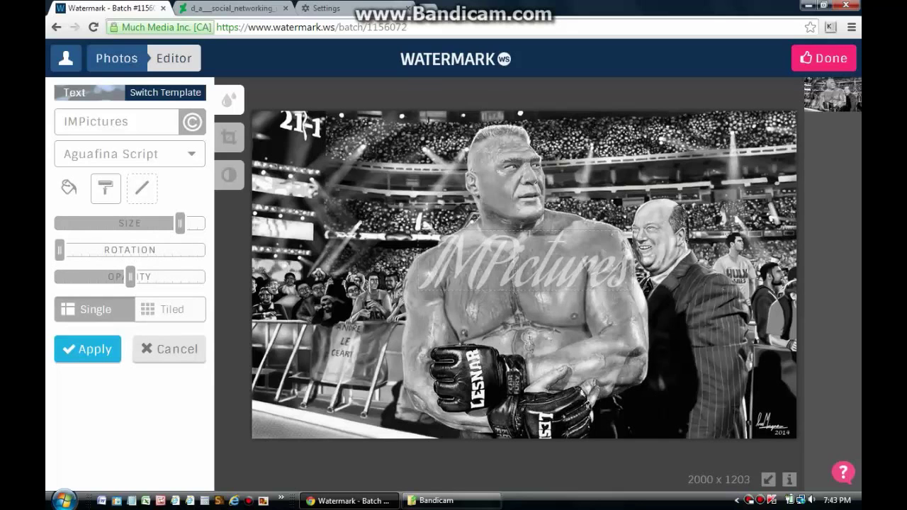
pyautogui.click(168, 348)
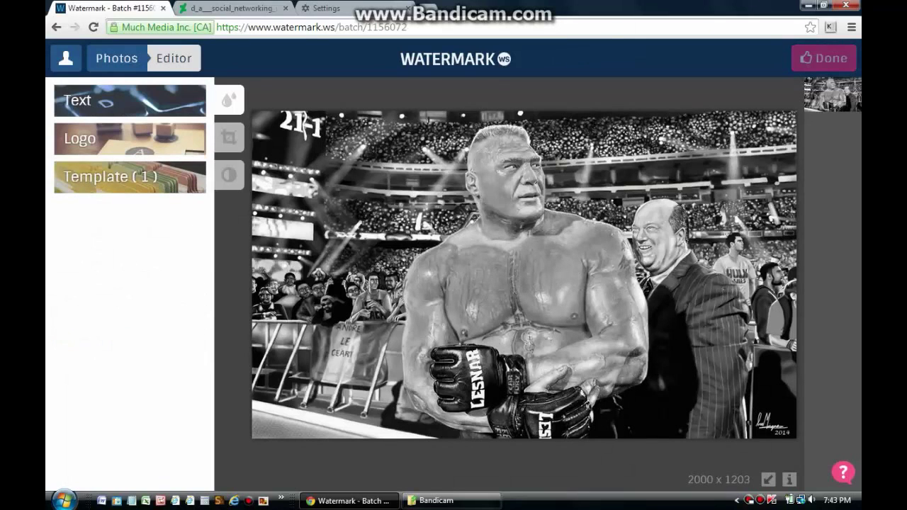
# Step: Load the Signature preset from the watermark templates as a text watermark
pyautogui.click(130, 177)
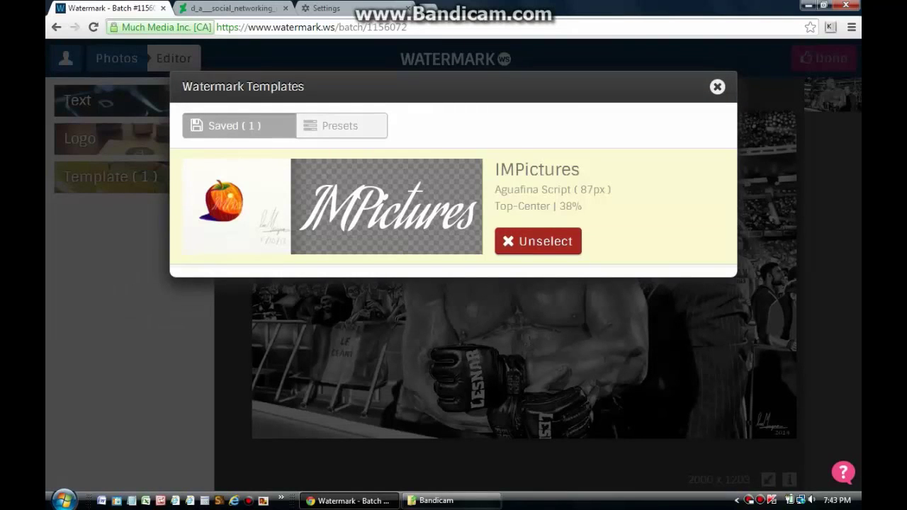
pyautogui.click(341, 126)
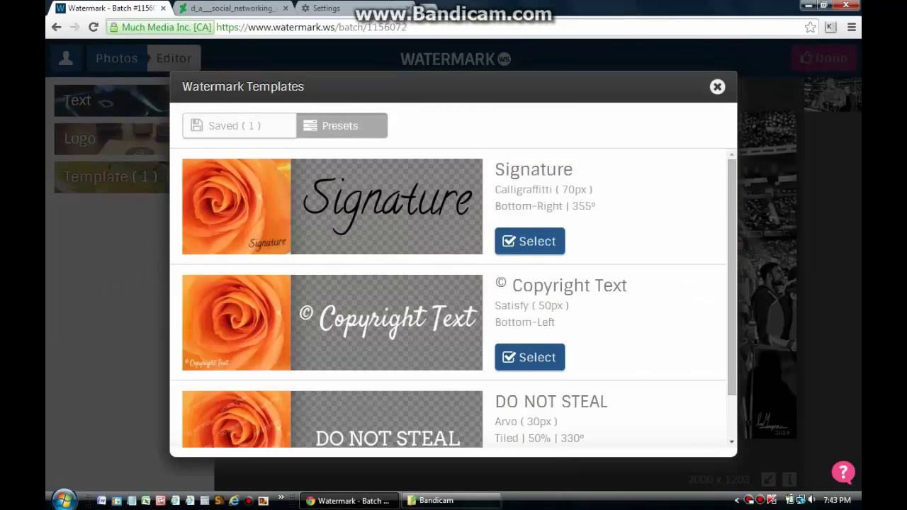
pyautogui.click(530, 241)
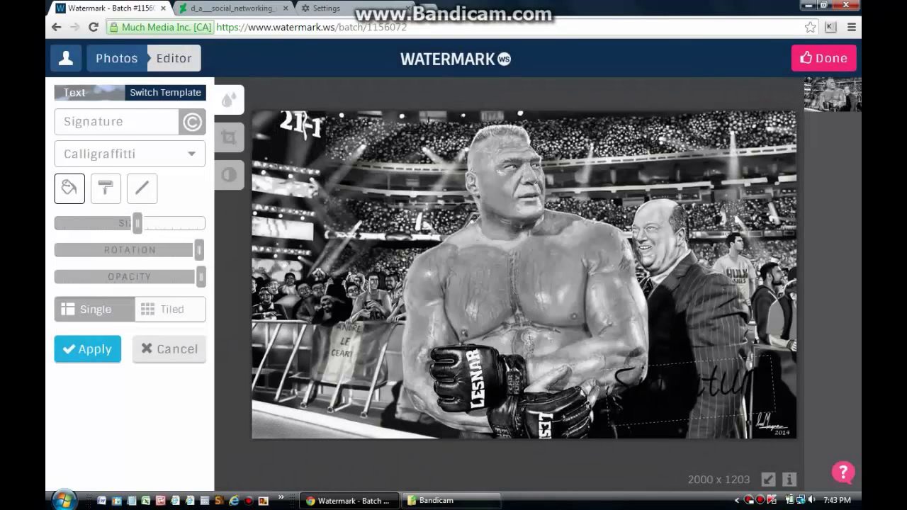
# Step: Colour the watermark text light green (8deb98) and clear the Signature wording
pyautogui.click(69, 188)
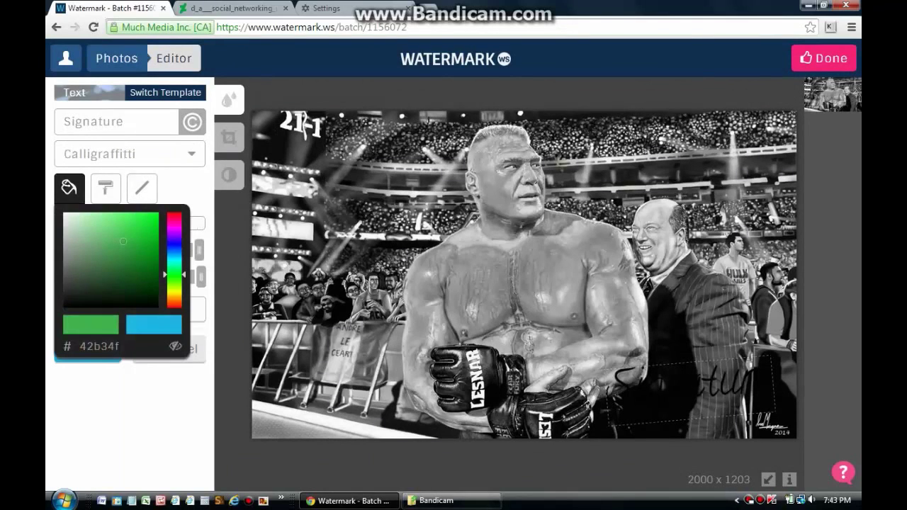
pyautogui.moveTo(123, 242); pyautogui.dragTo(101, 220)
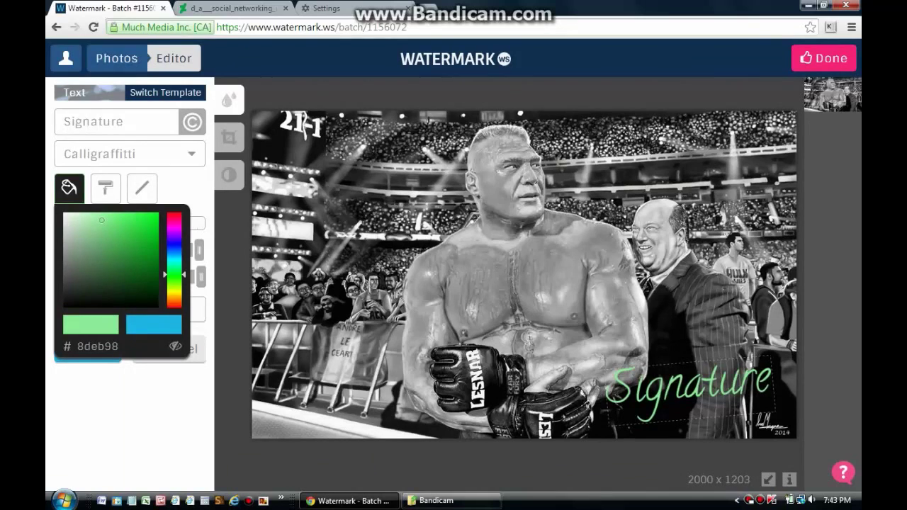
pyautogui.click(104, 121)
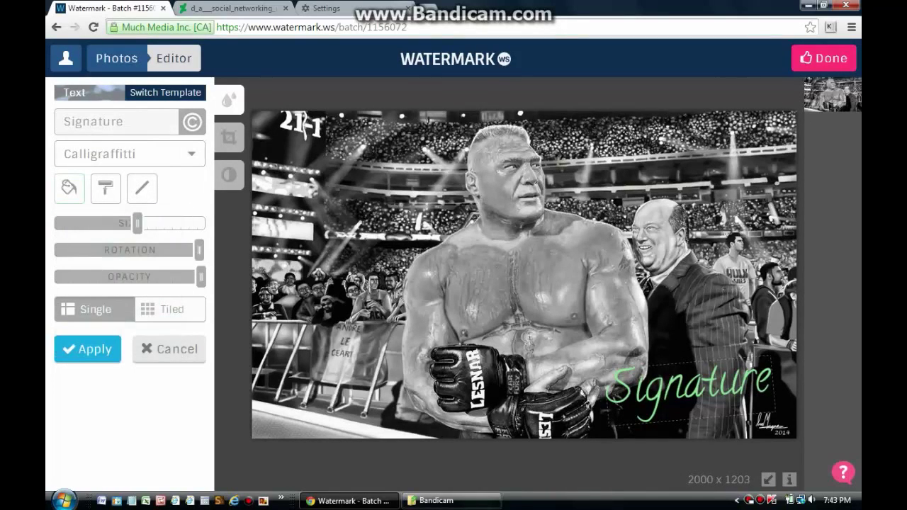
pyautogui.hotkey('ctrl', 'a')
pyautogui.press('BackSpace')
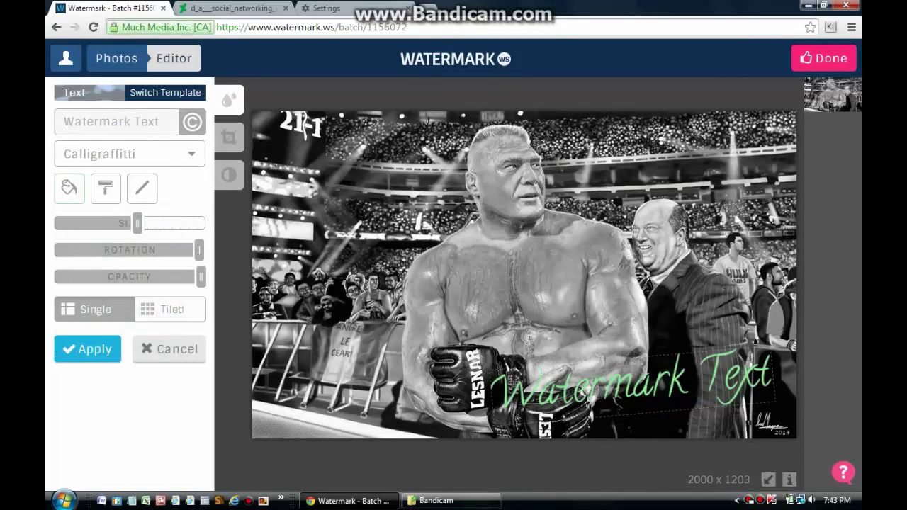
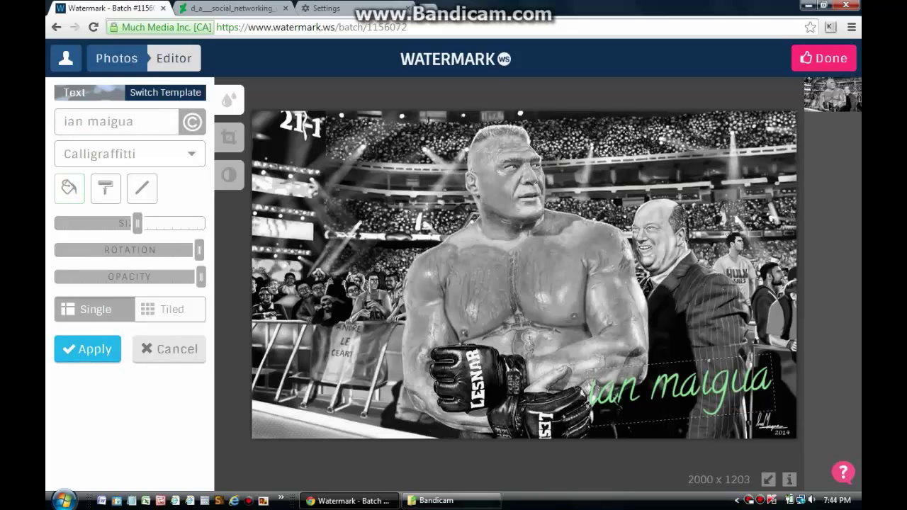
# Step: Enter the artist's name as the watermark text and apply it to the painting
pyautogui.click(87, 348)
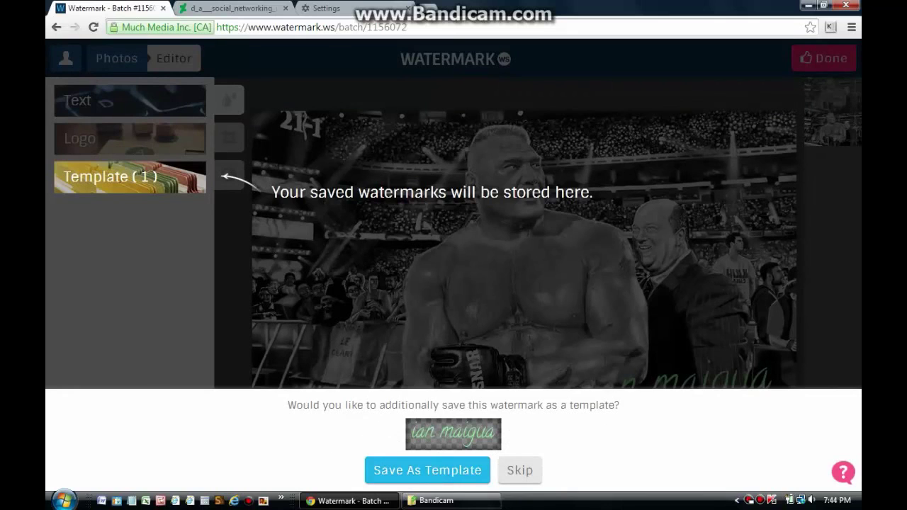
# Step: Save the green name watermark as a template, process the photo, and download the jpg
pyautogui.click(427, 470)
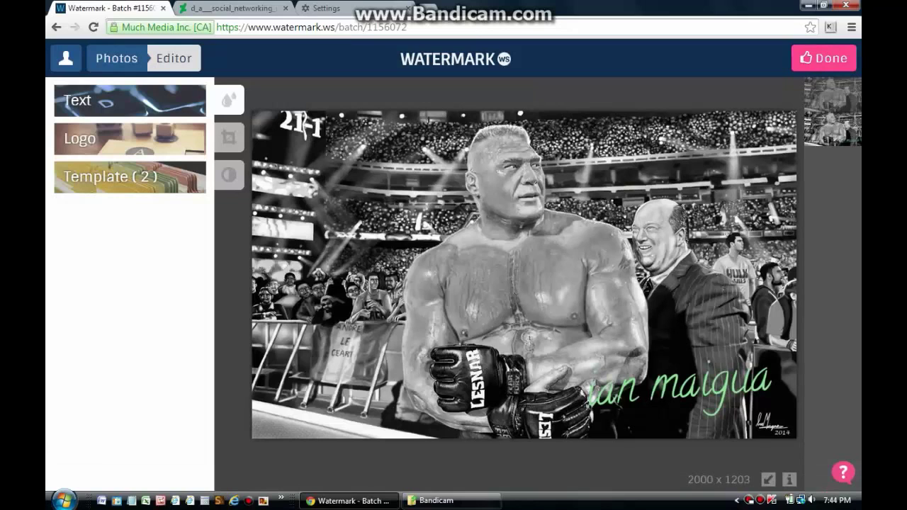
pyautogui.click(823, 58)
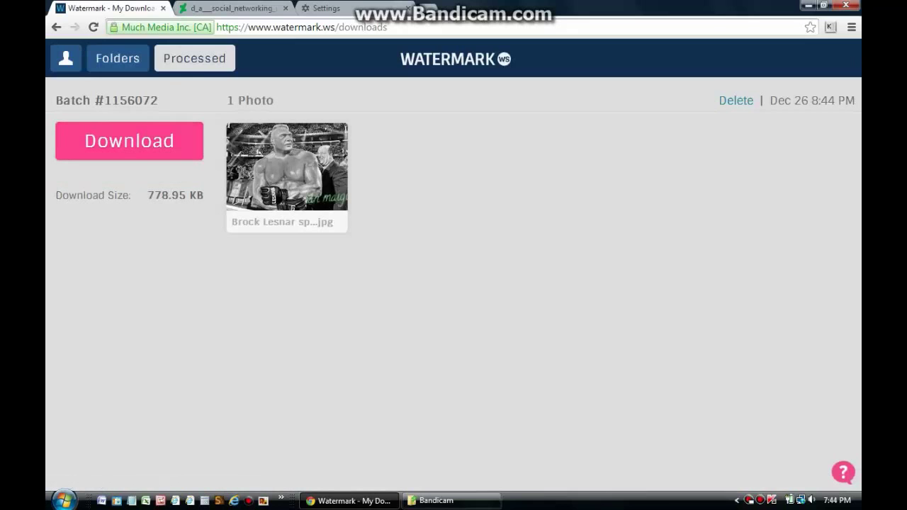
pyautogui.click(129, 140)
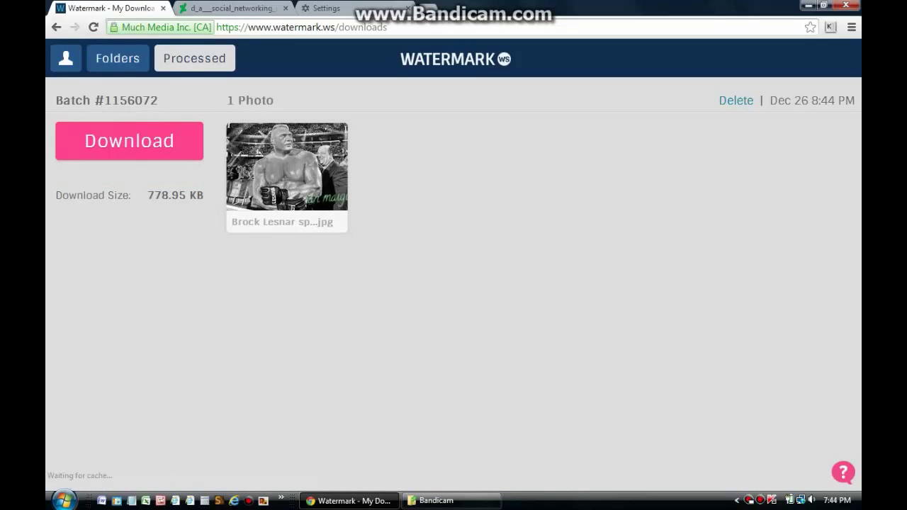